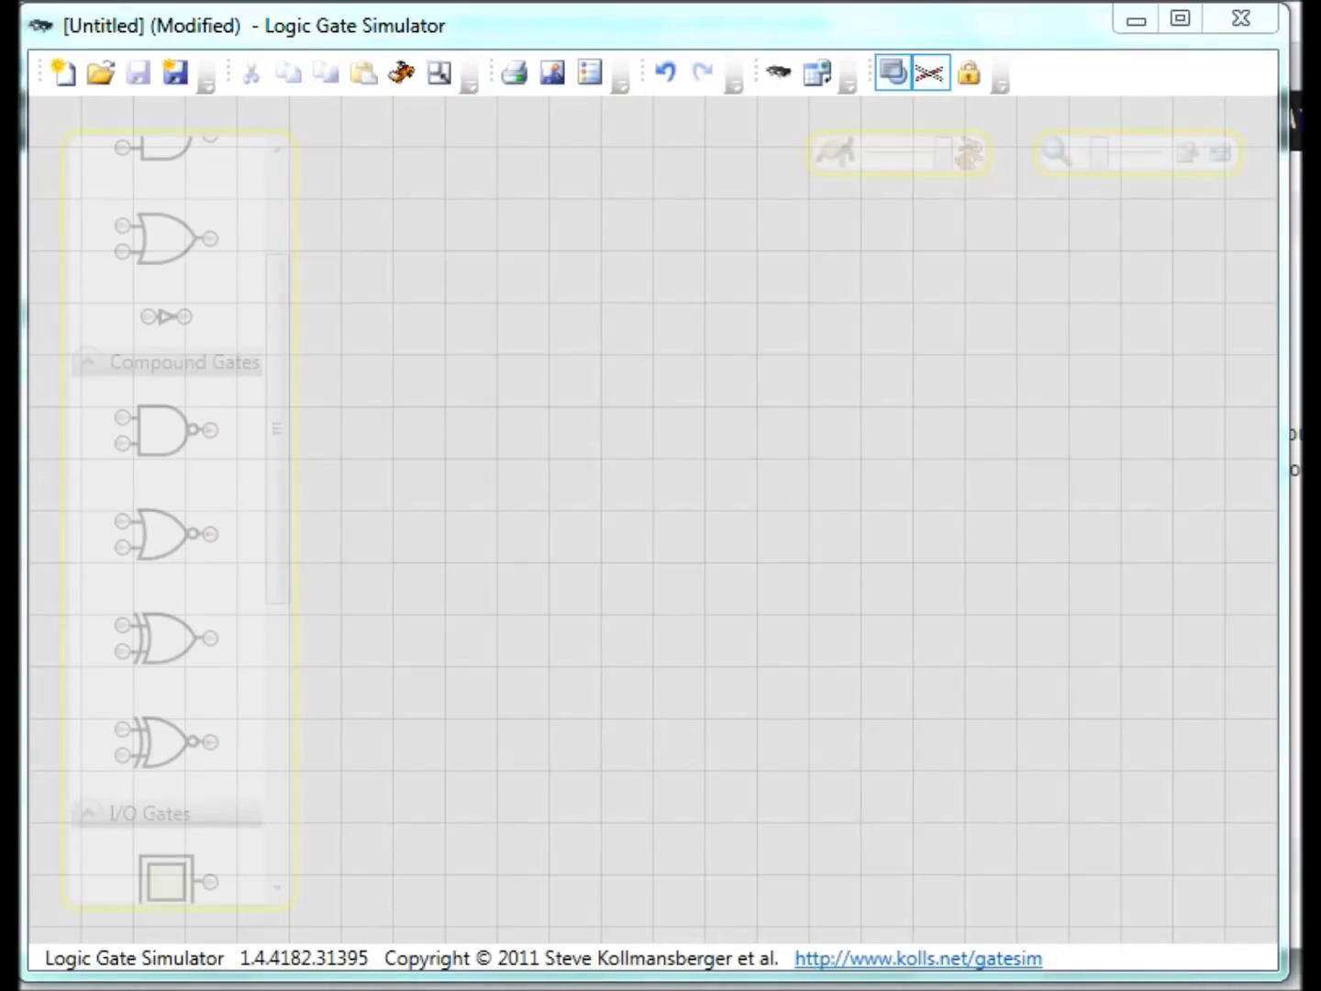
pyautogui.hotkey('alt', 'Tab')
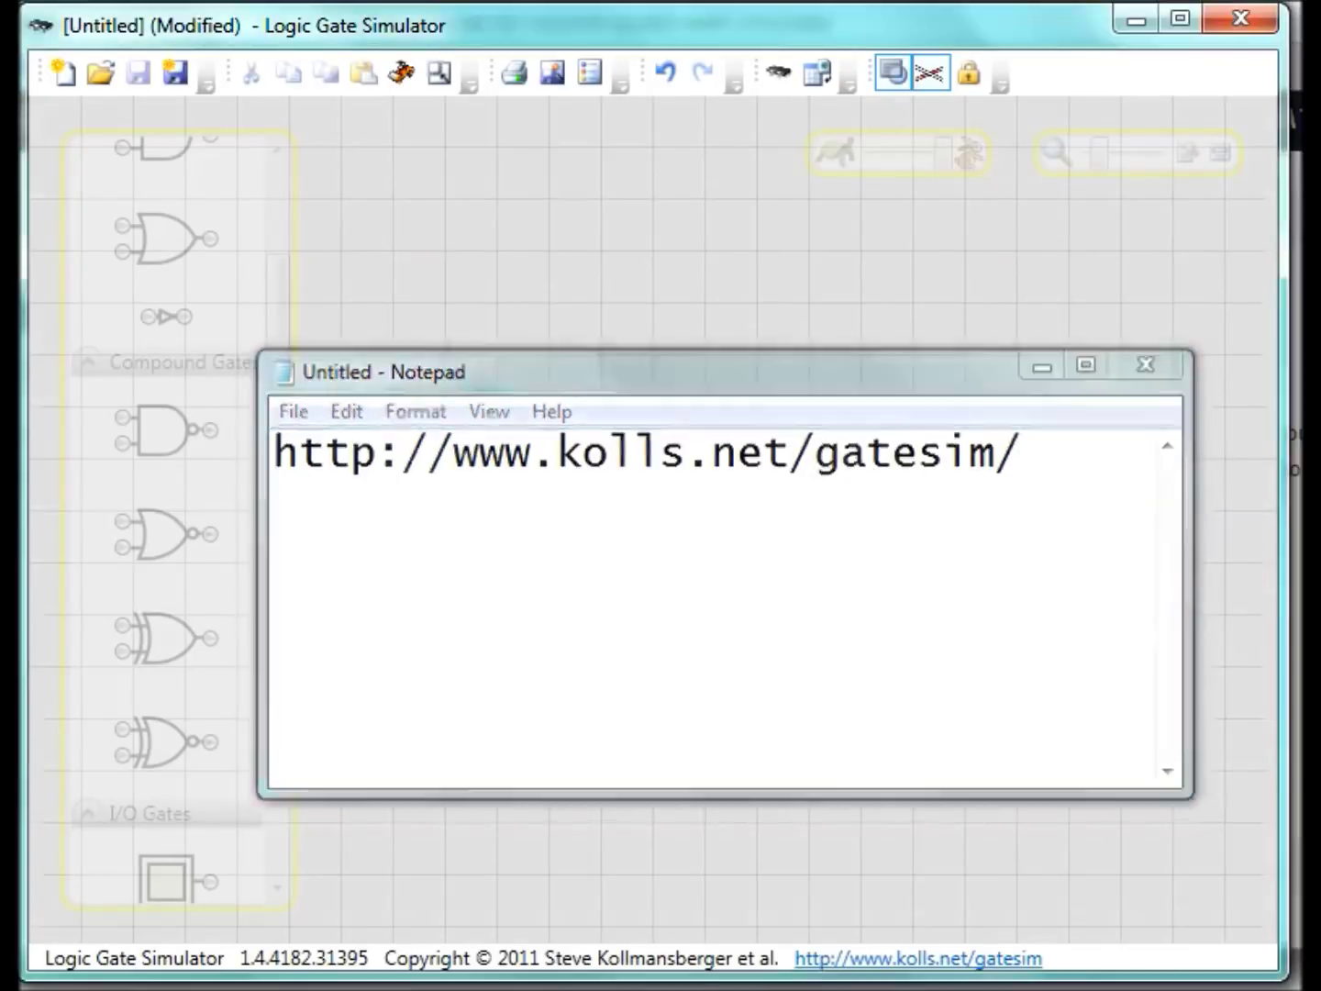
pyautogui.hotkey('alt', 'F4')
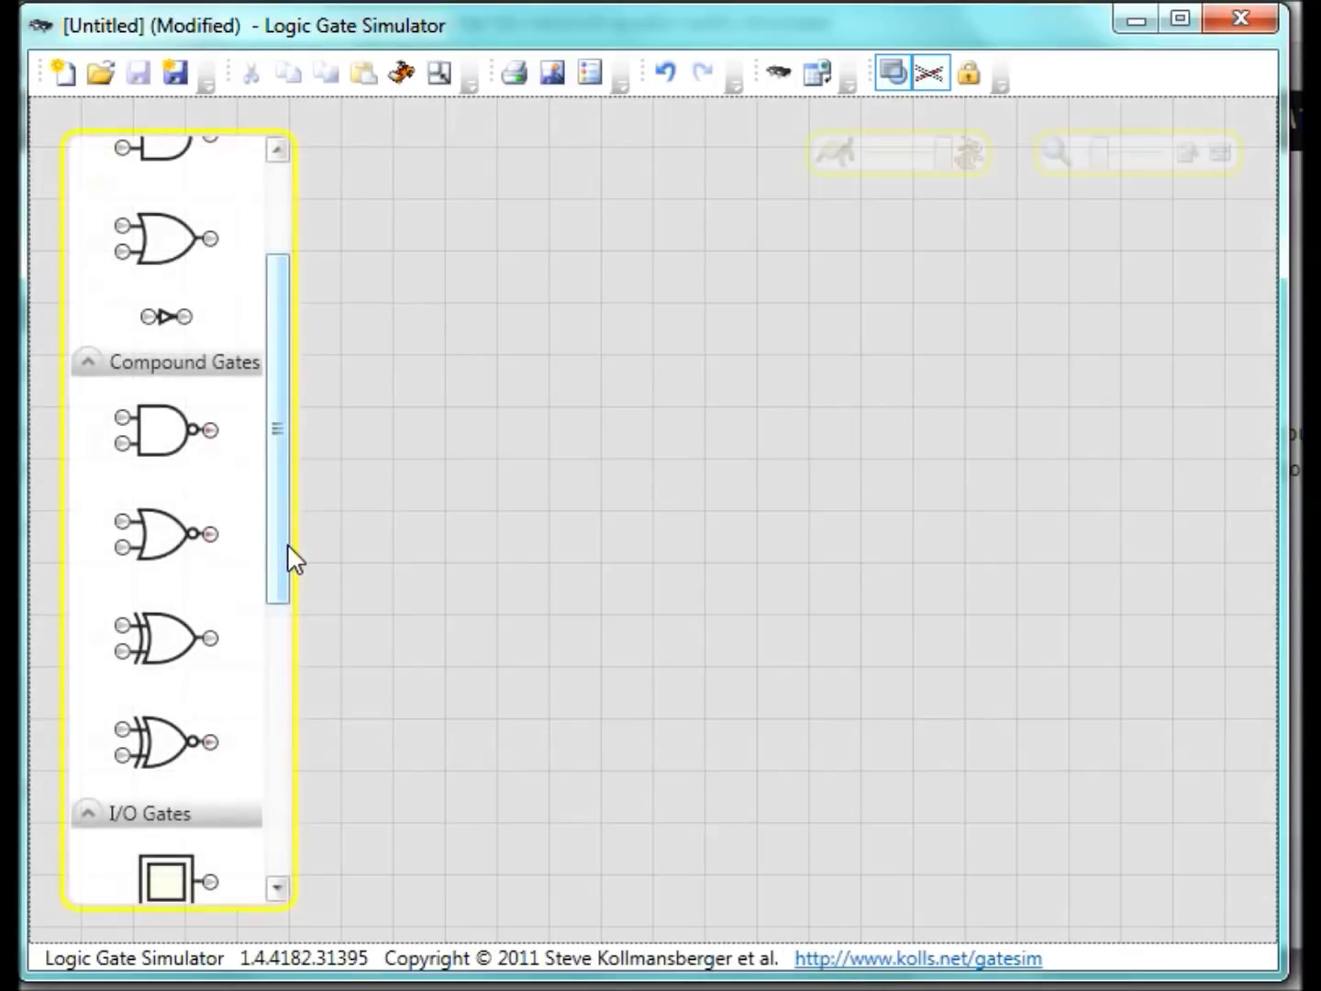
# Collapse Compound Gates and drop a UserInput switch and an output LED side by side on the canvas.
pyautogui.moveTo(288, 542); pyautogui.dragTo(281, 444)
pyautogui.click(86, 556)
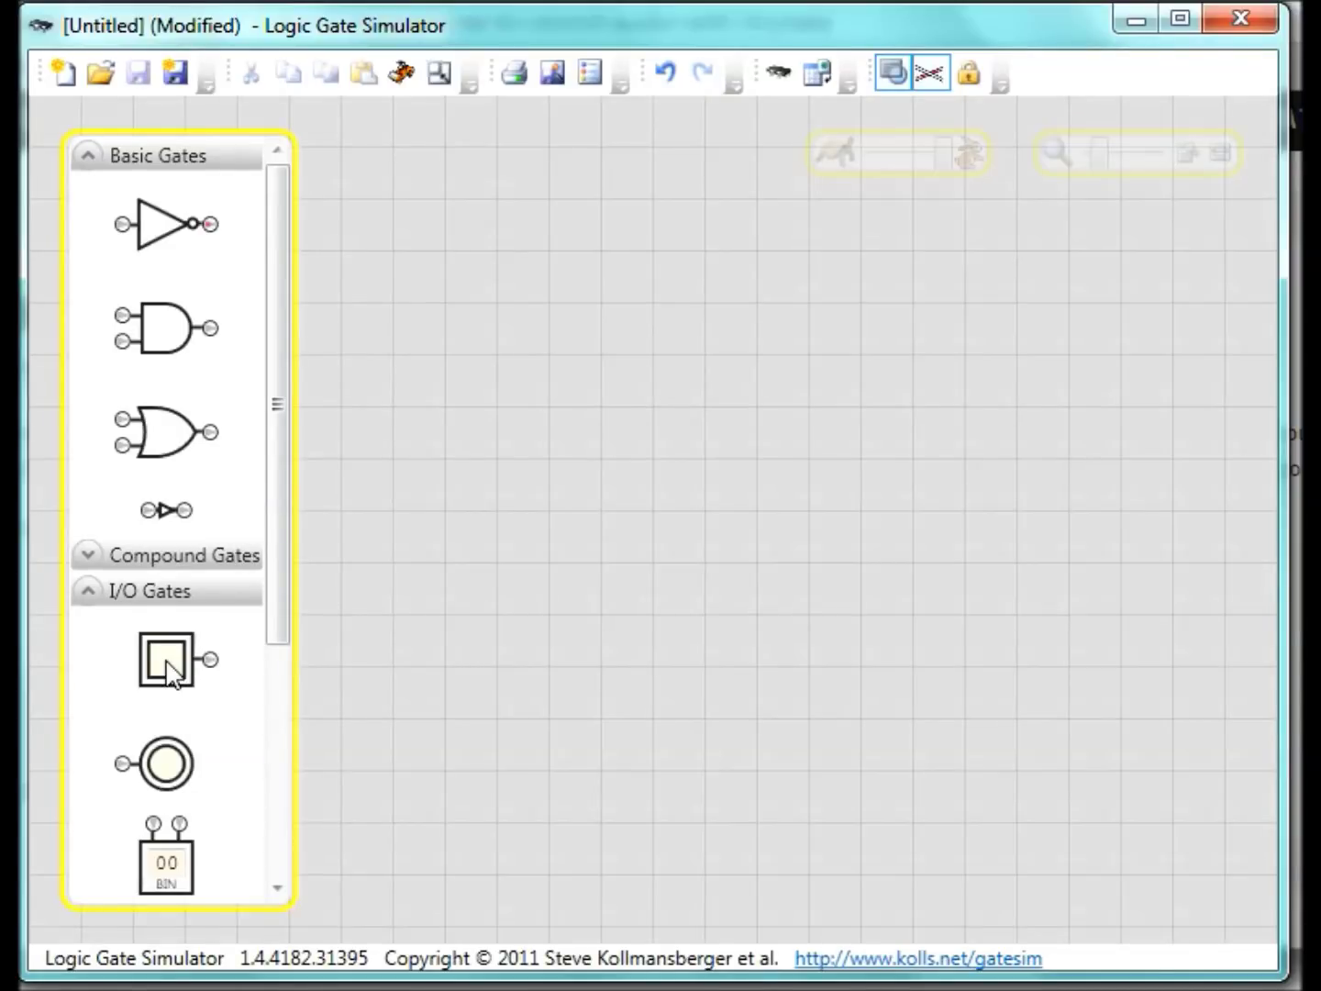
pyautogui.moveTo(170, 662); pyautogui.dragTo(439, 473)
pyautogui.moveTo(159, 775); pyautogui.dragTo(758, 461)
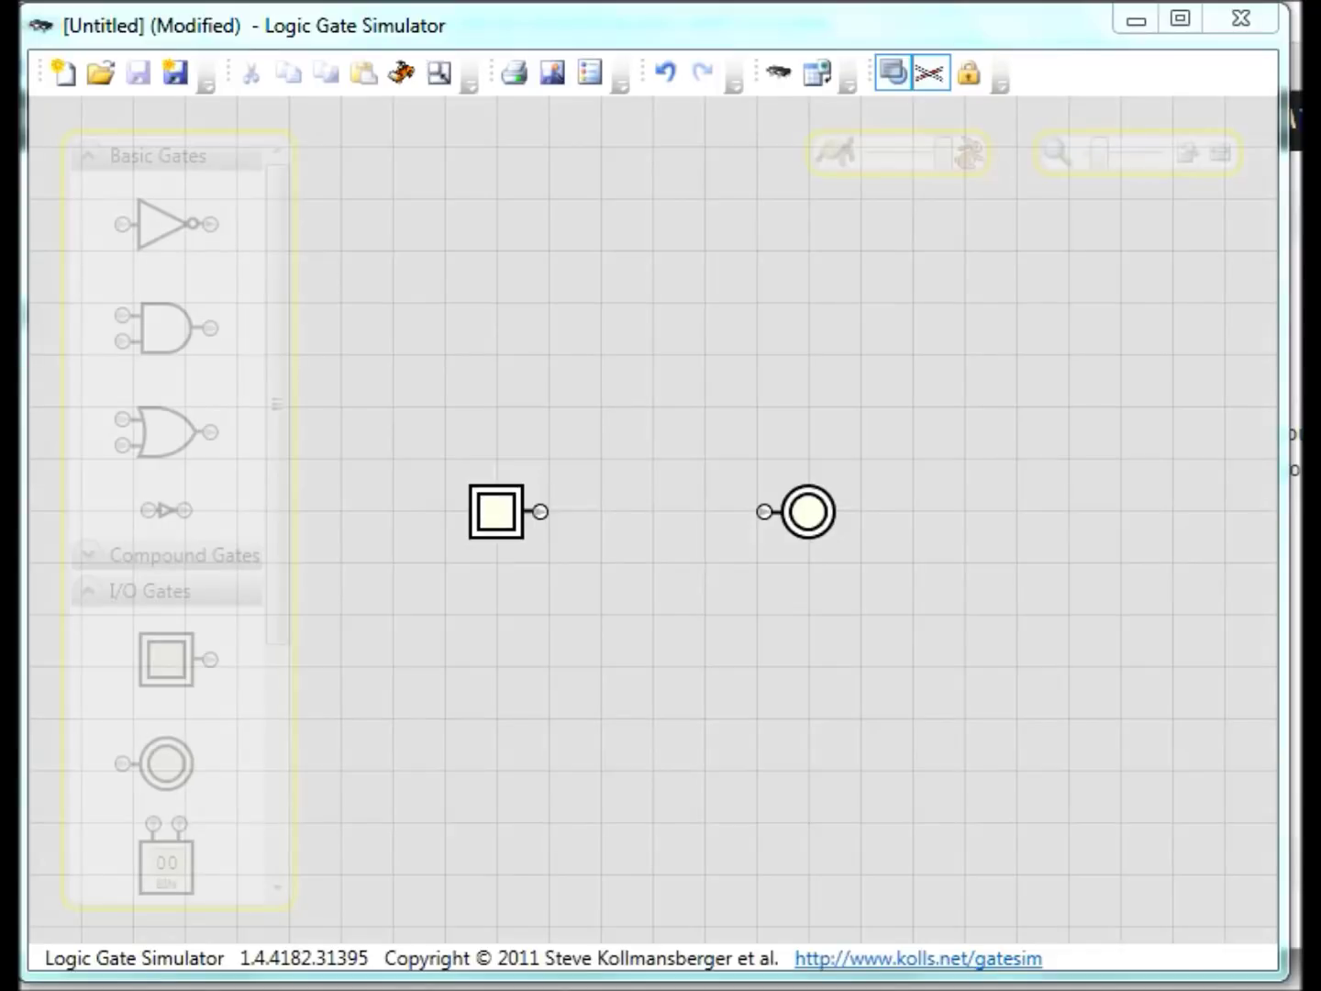
pyautogui.click(508, 517)
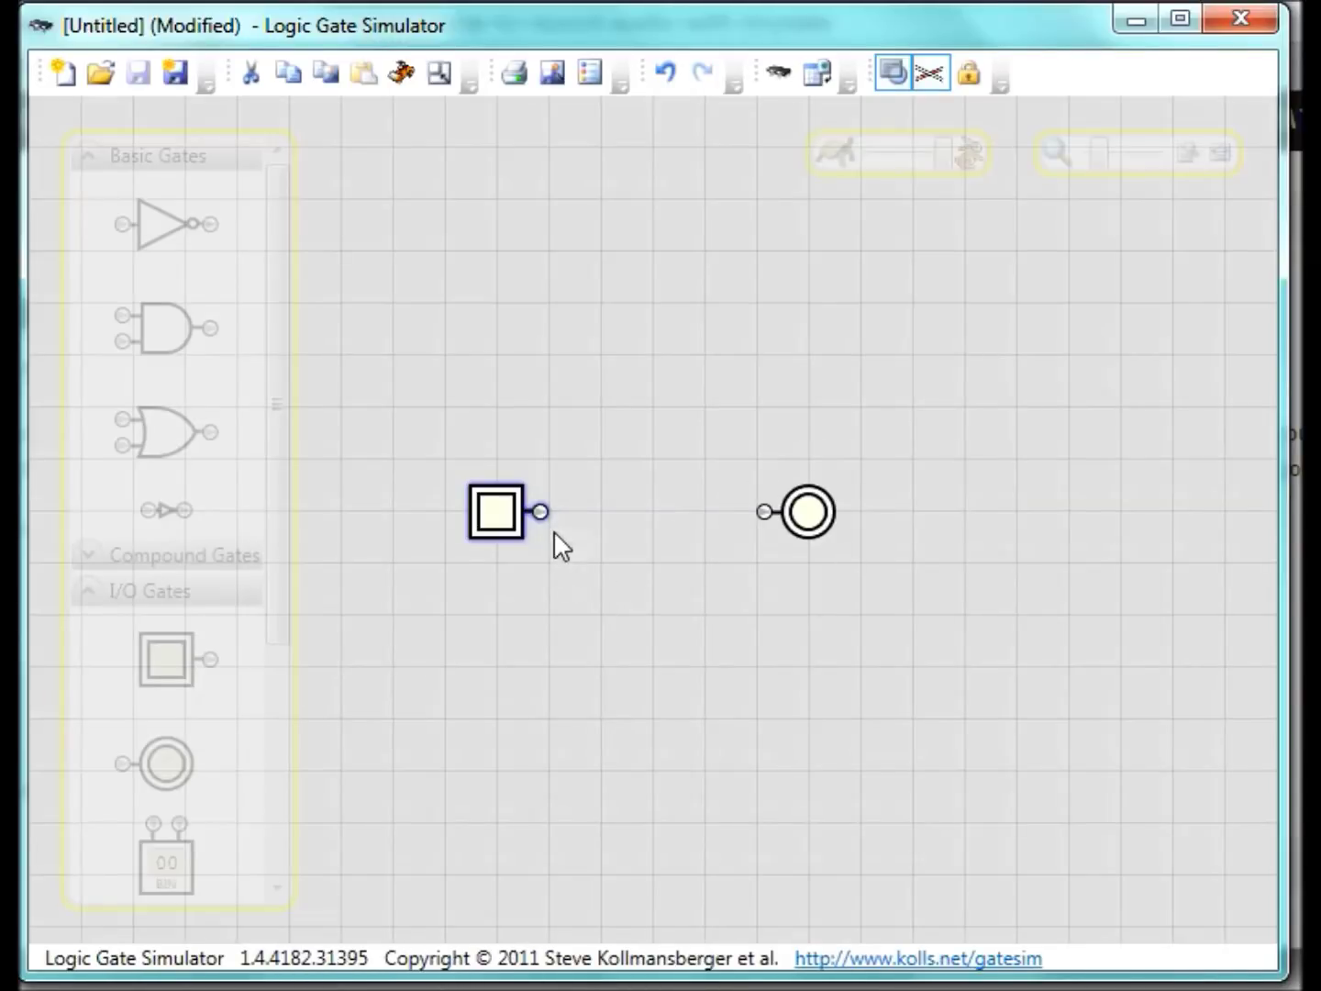
# Wire the switch to the LED, toggle it on and off, then delete the wire.
pyautogui.moveTo(540, 510); pyautogui.dragTo(766, 519)
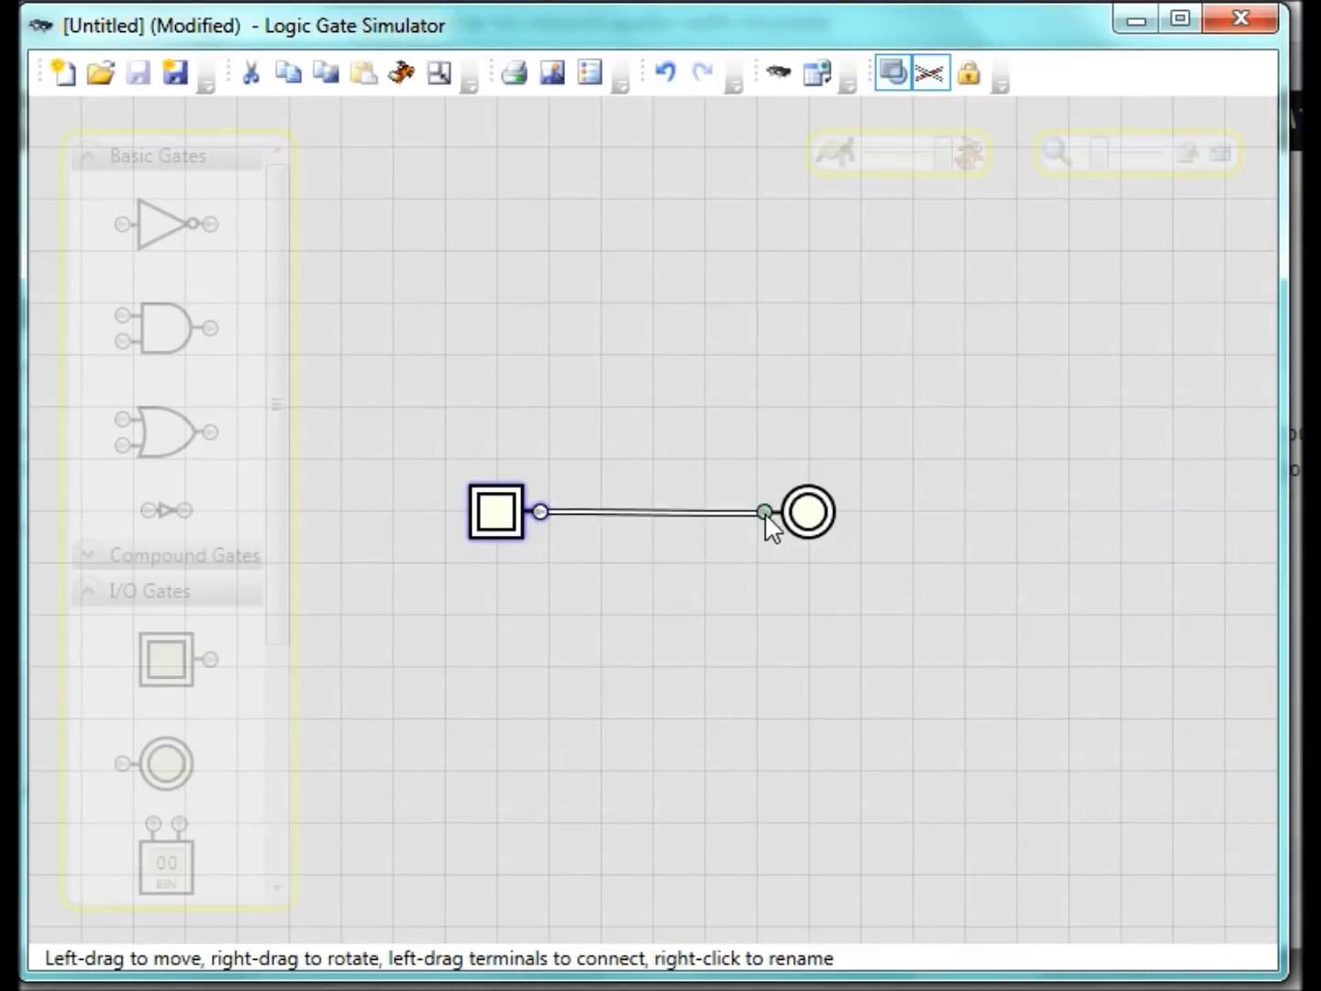
pyautogui.click(507, 516)
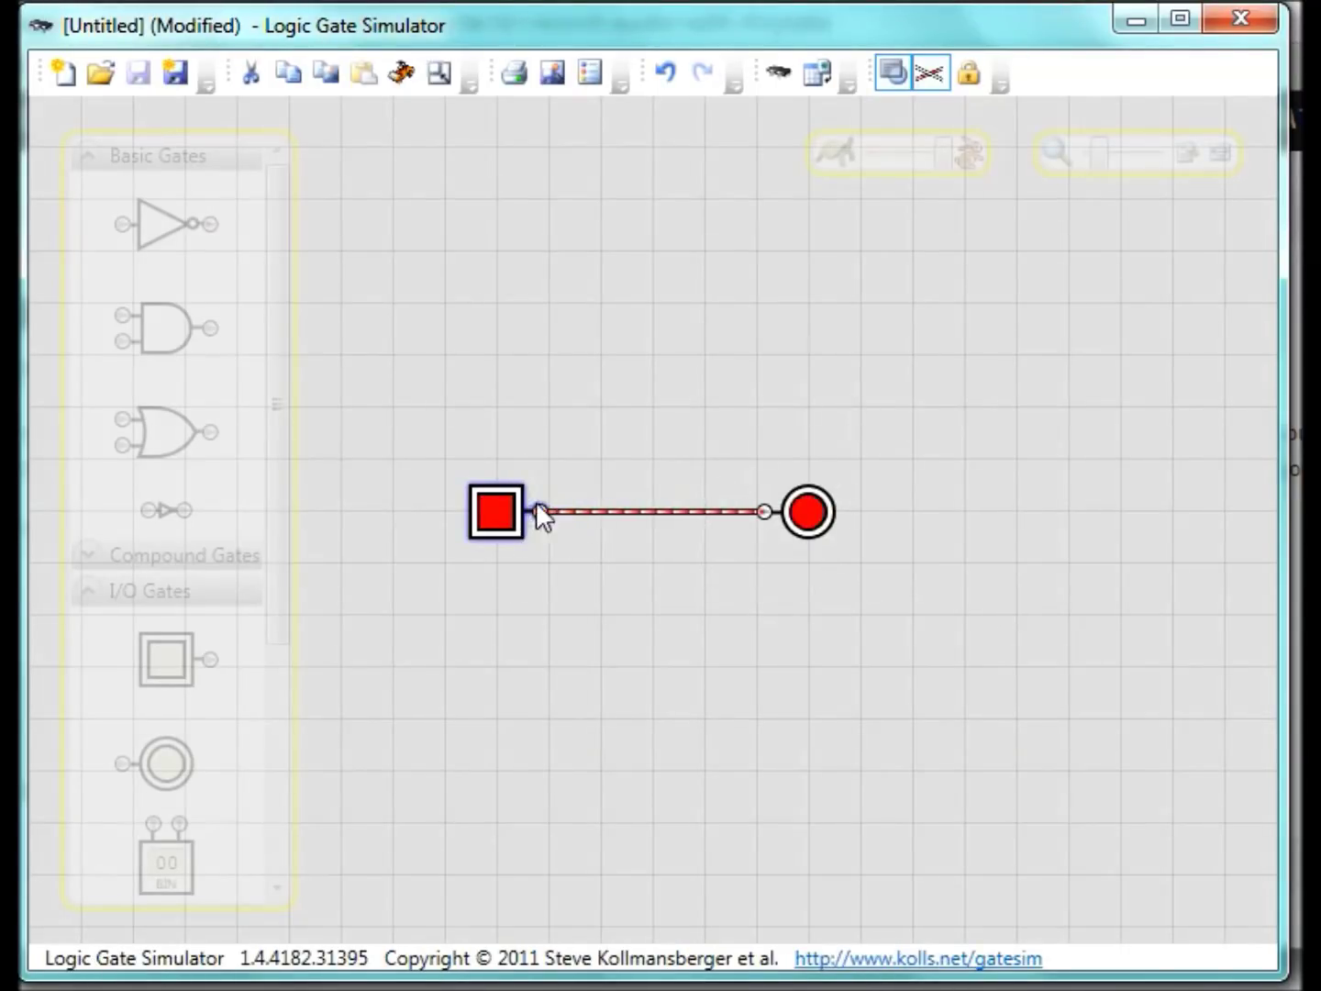
pyautogui.click(494, 519)
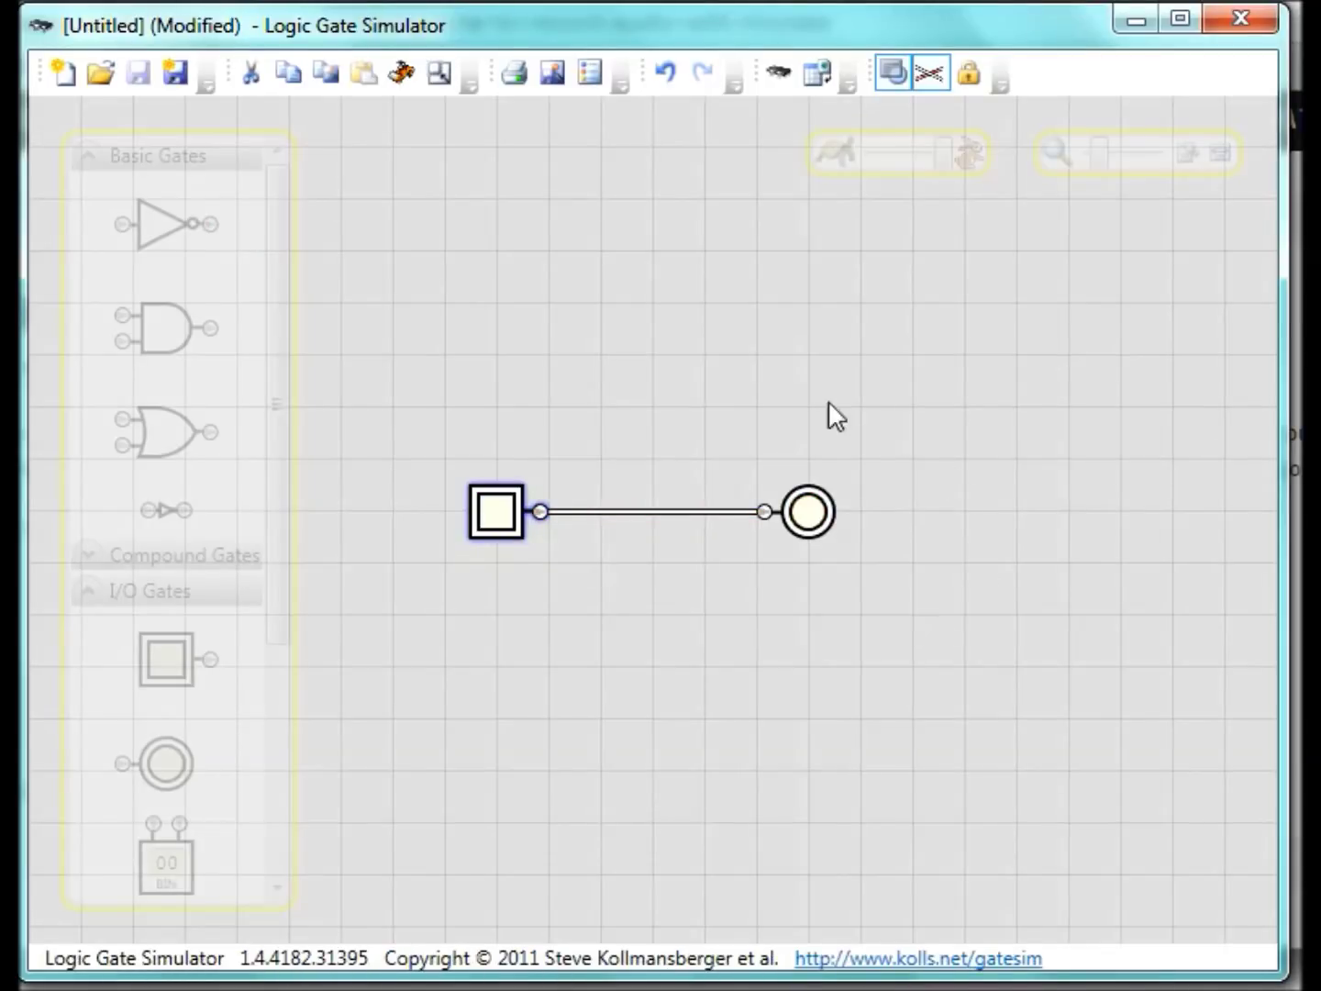
pyautogui.click(669, 510)
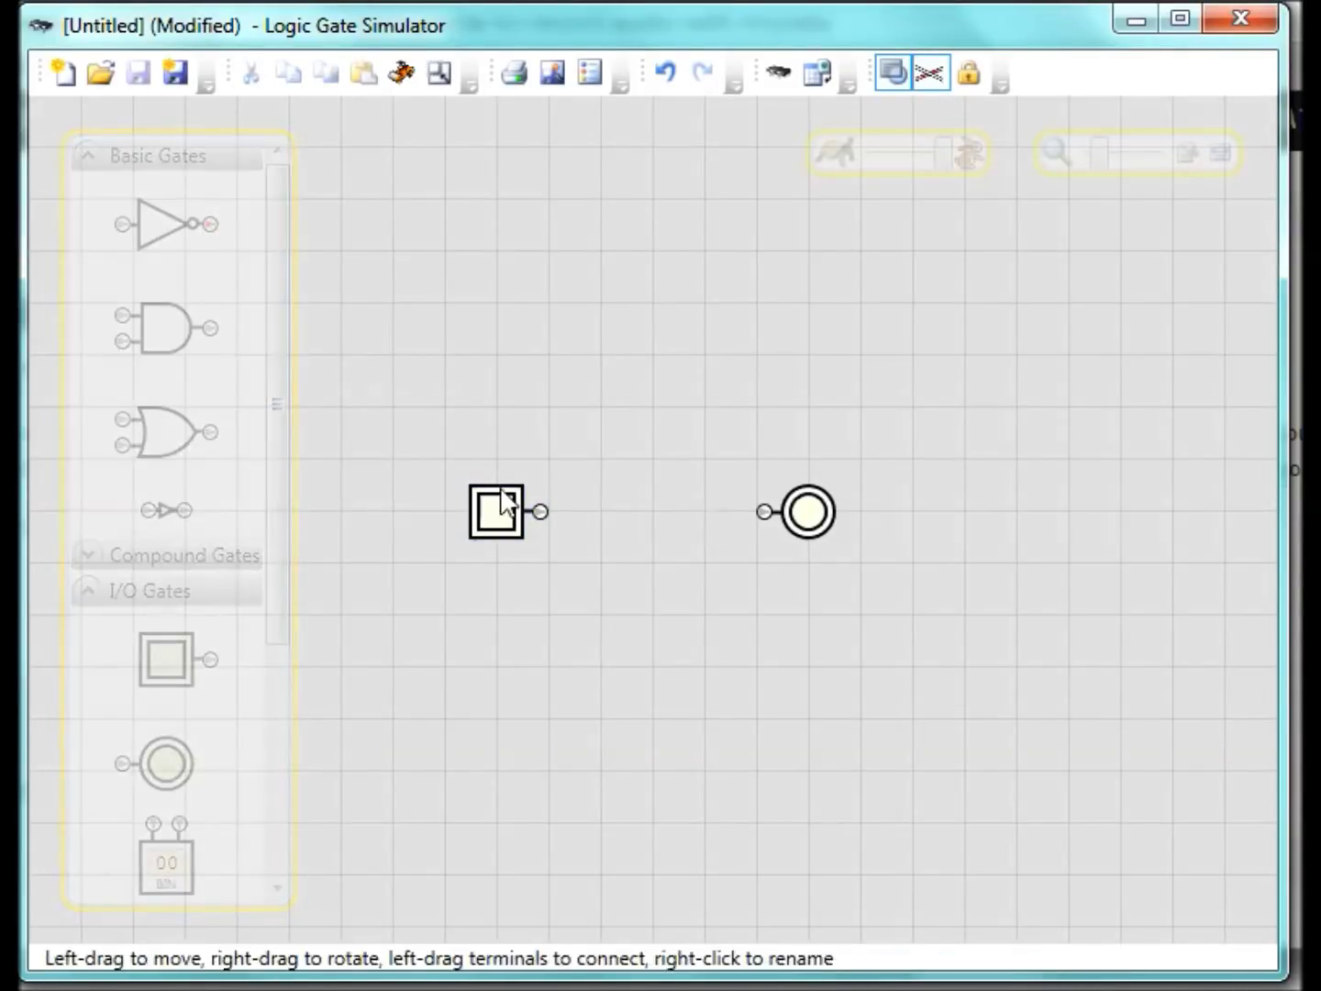
# Move the switch up and add an AND gate plus a second switch below the first.
pyautogui.moveTo(502, 494); pyautogui.dragTo(536, 425)
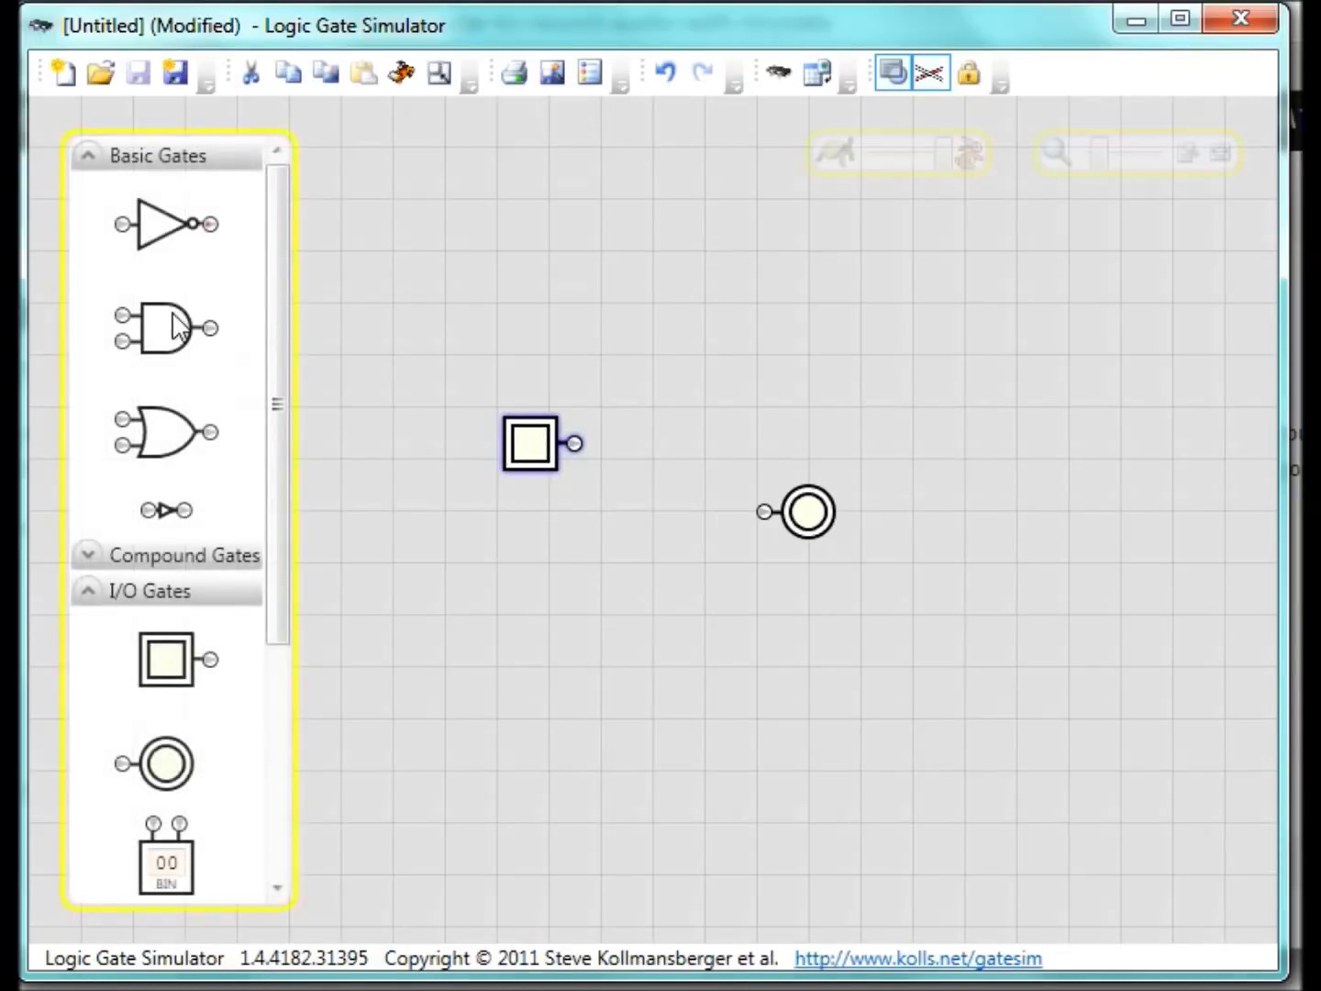
pyautogui.moveTo(175, 326); pyautogui.dragTo(593, 459)
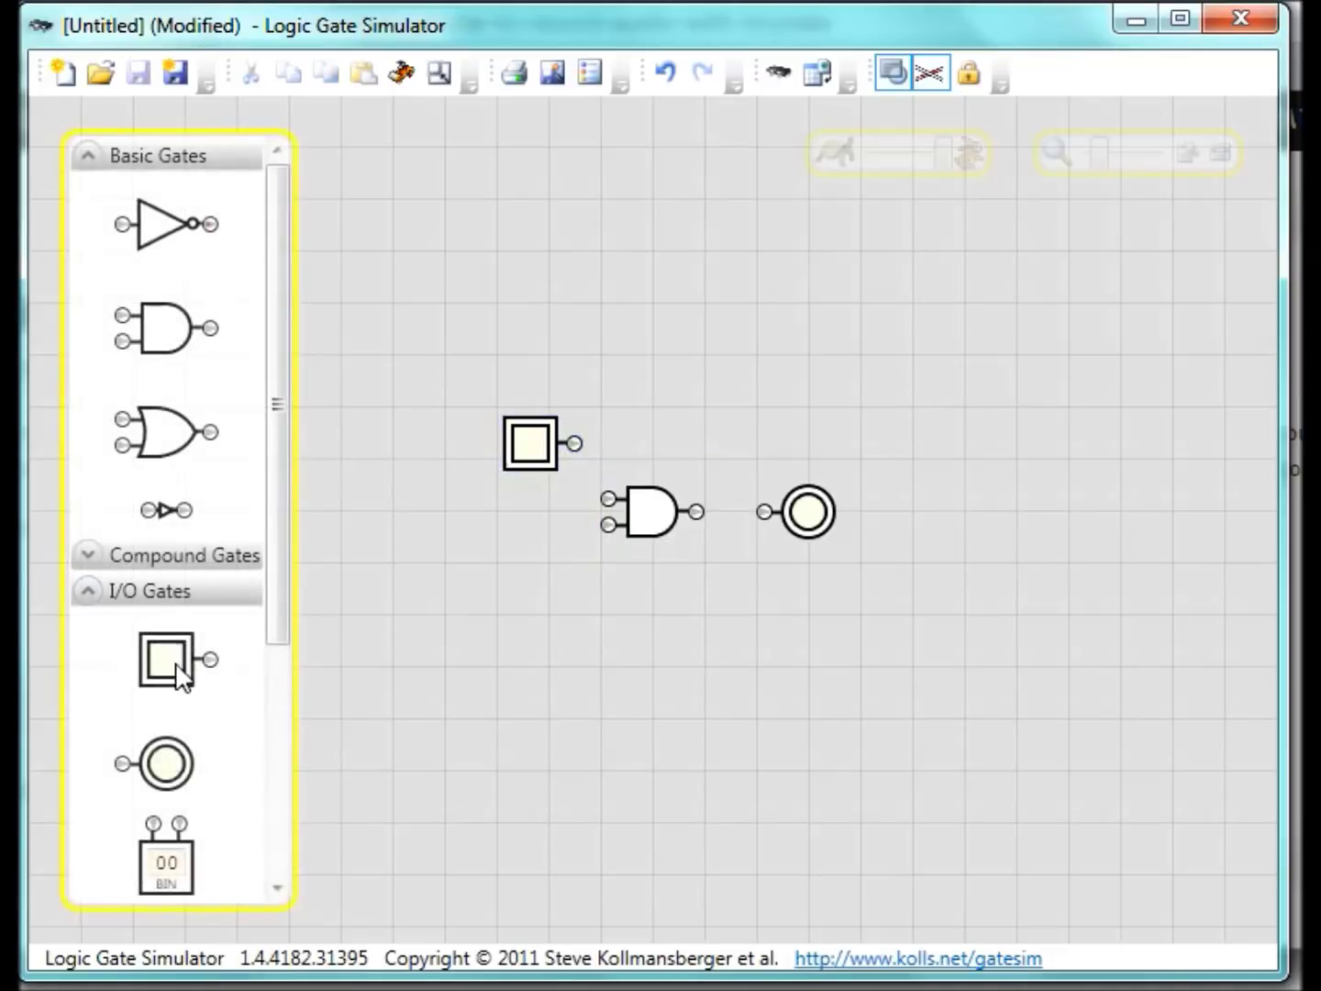
pyautogui.moveTo(177, 668); pyautogui.dragTo(464, 549)
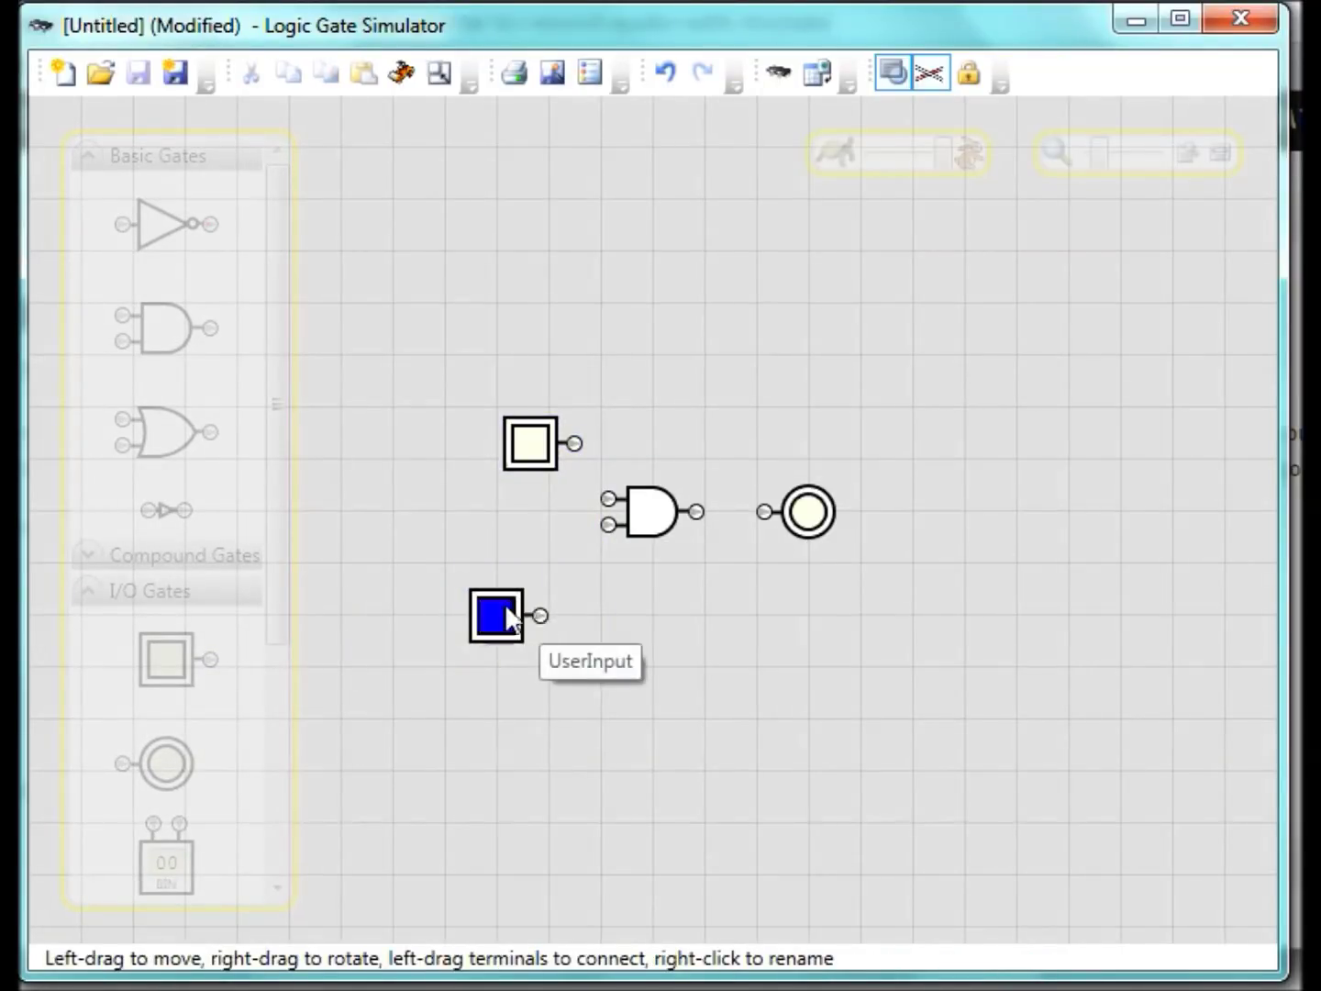
pyautogui.moveTo(505, 605); pyautogui.dragTo(607, 526)
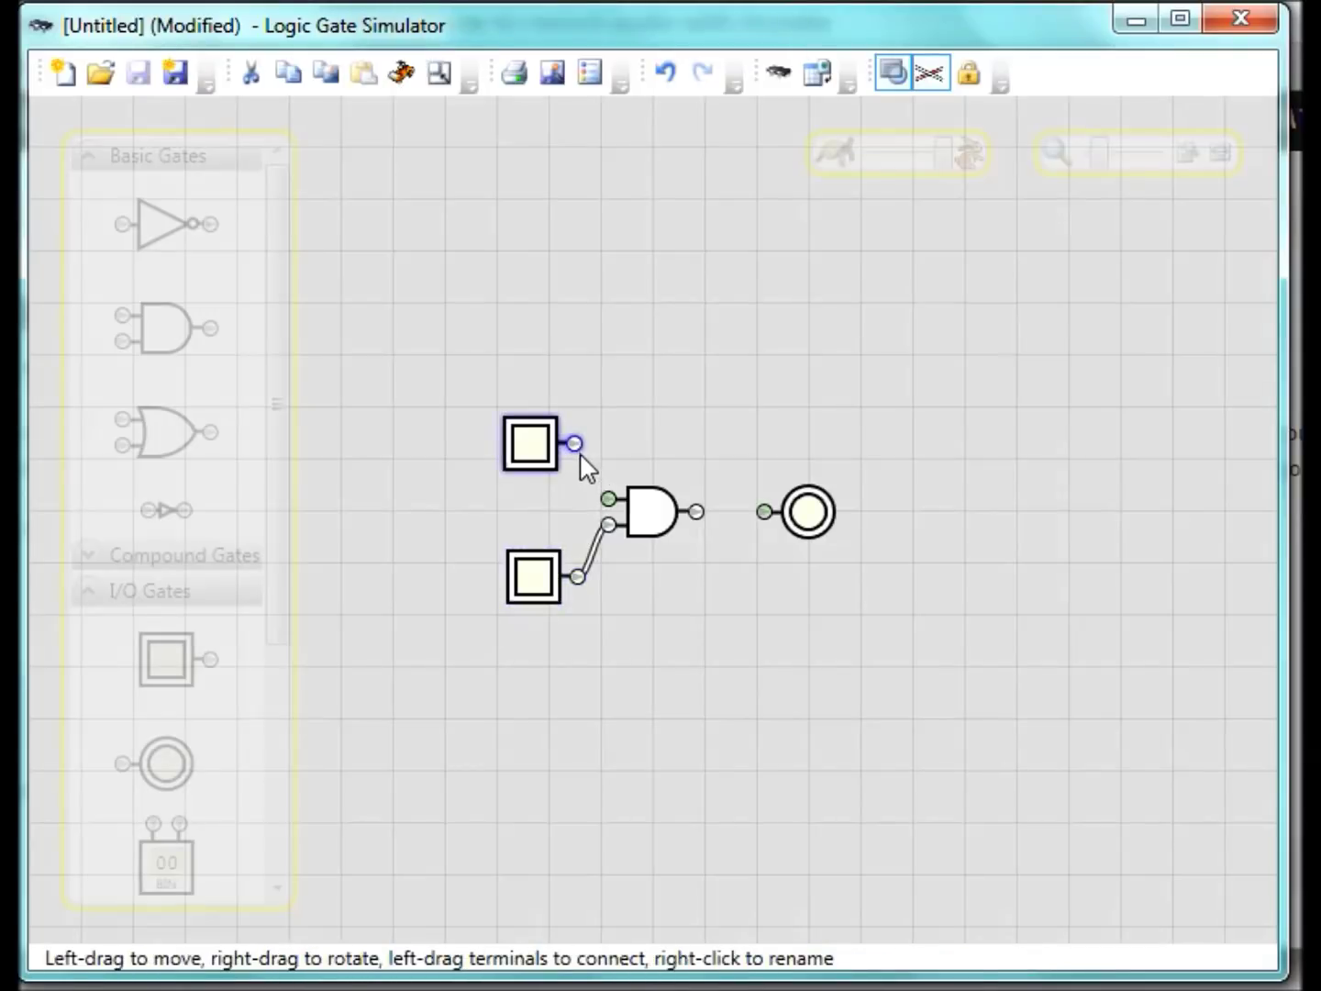
# Wire both switches into the AND gate and its output to the lamp, leaving one switch on.
pyautogui.moveTo(574, 445); pyautogui.dragTo(608, 499)
pyautogui.click(530, 441)
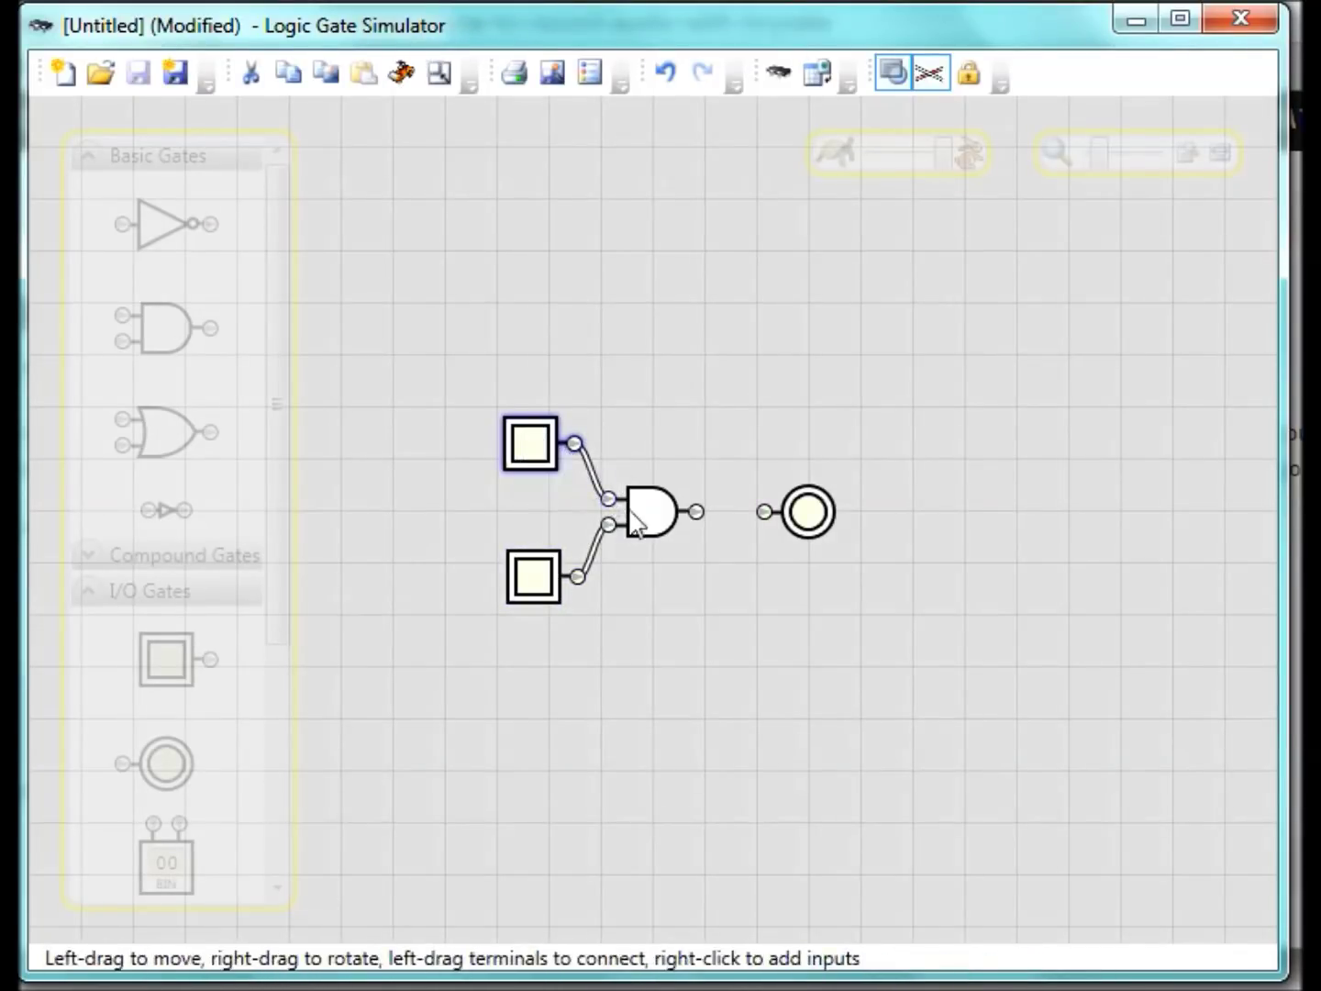
pyautogui.click(518, 582)
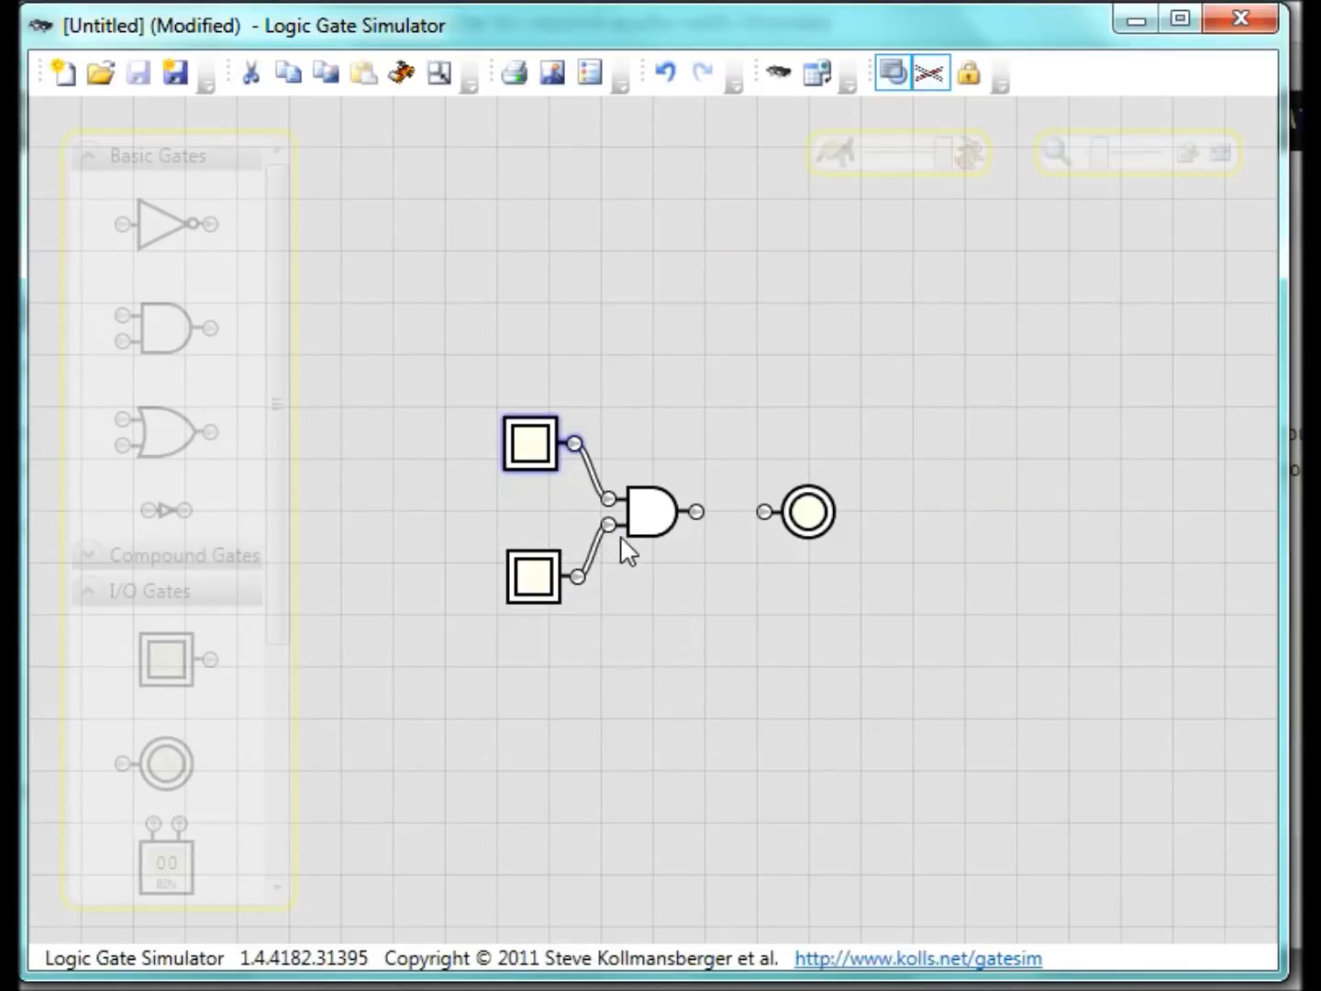
pyautogui.click(698, 511)
pyautogui.moveTo(704, 512); pyautogui.dragTo(766, 512)
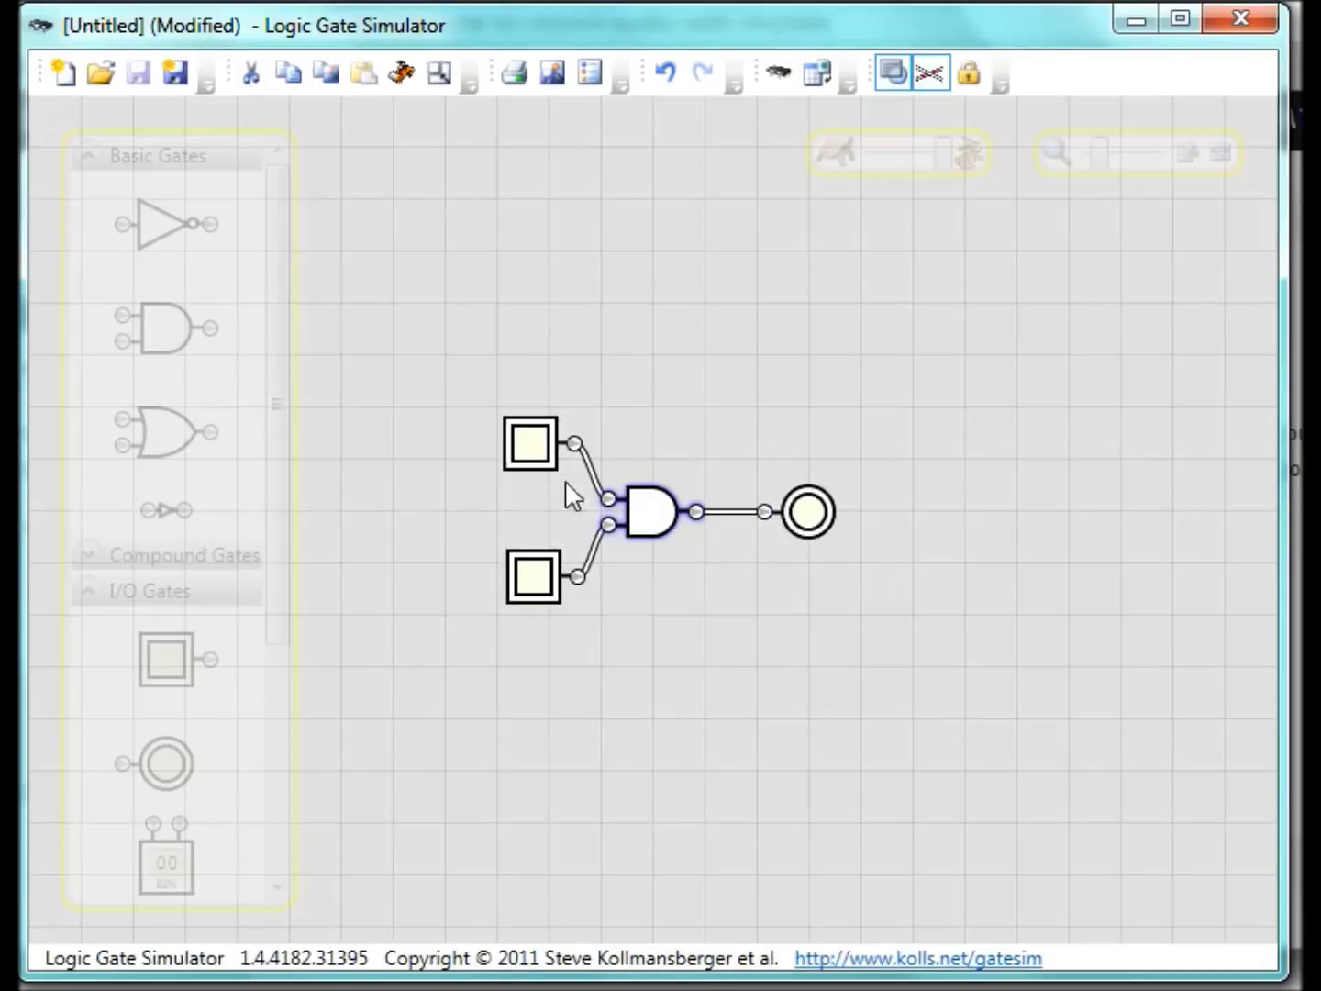
pyautogui.click(535, 449)
pyautogui.click(533, 444)
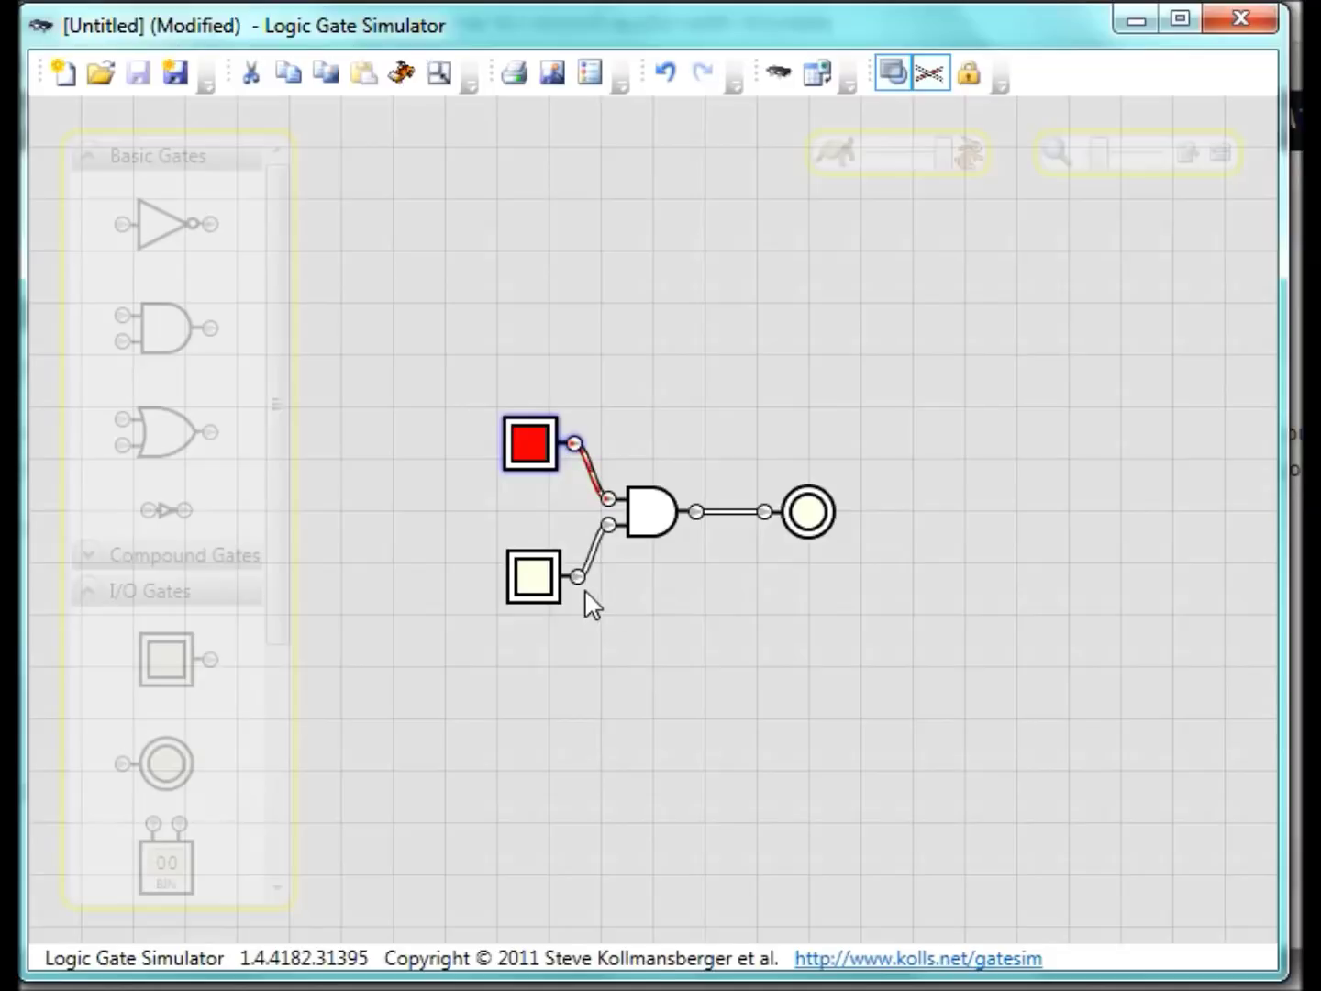
pyautogui.click(537, 461)
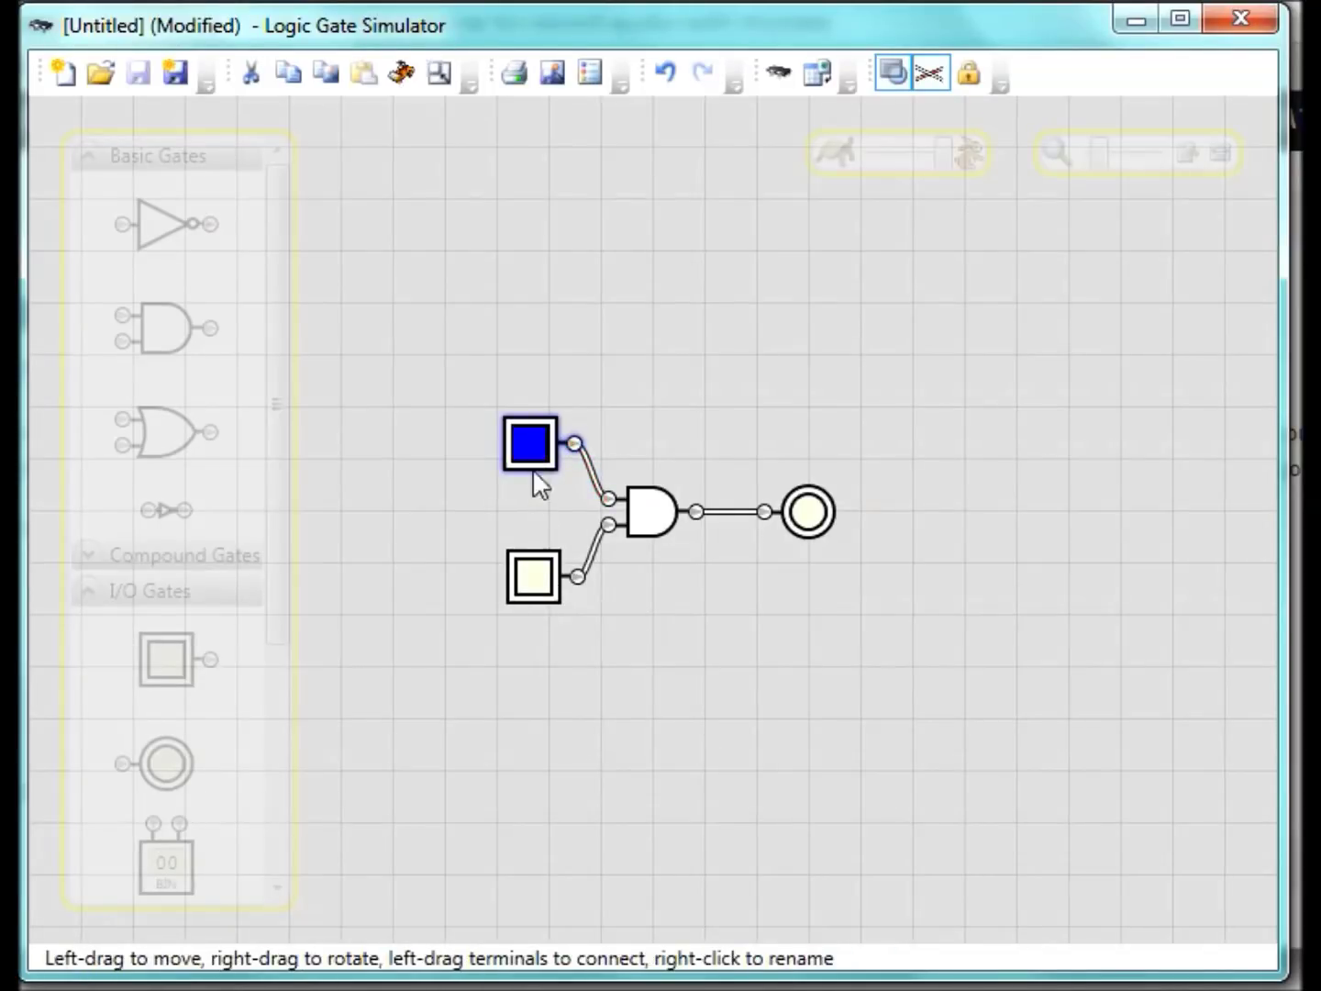
pyautogui.click(533, 589)
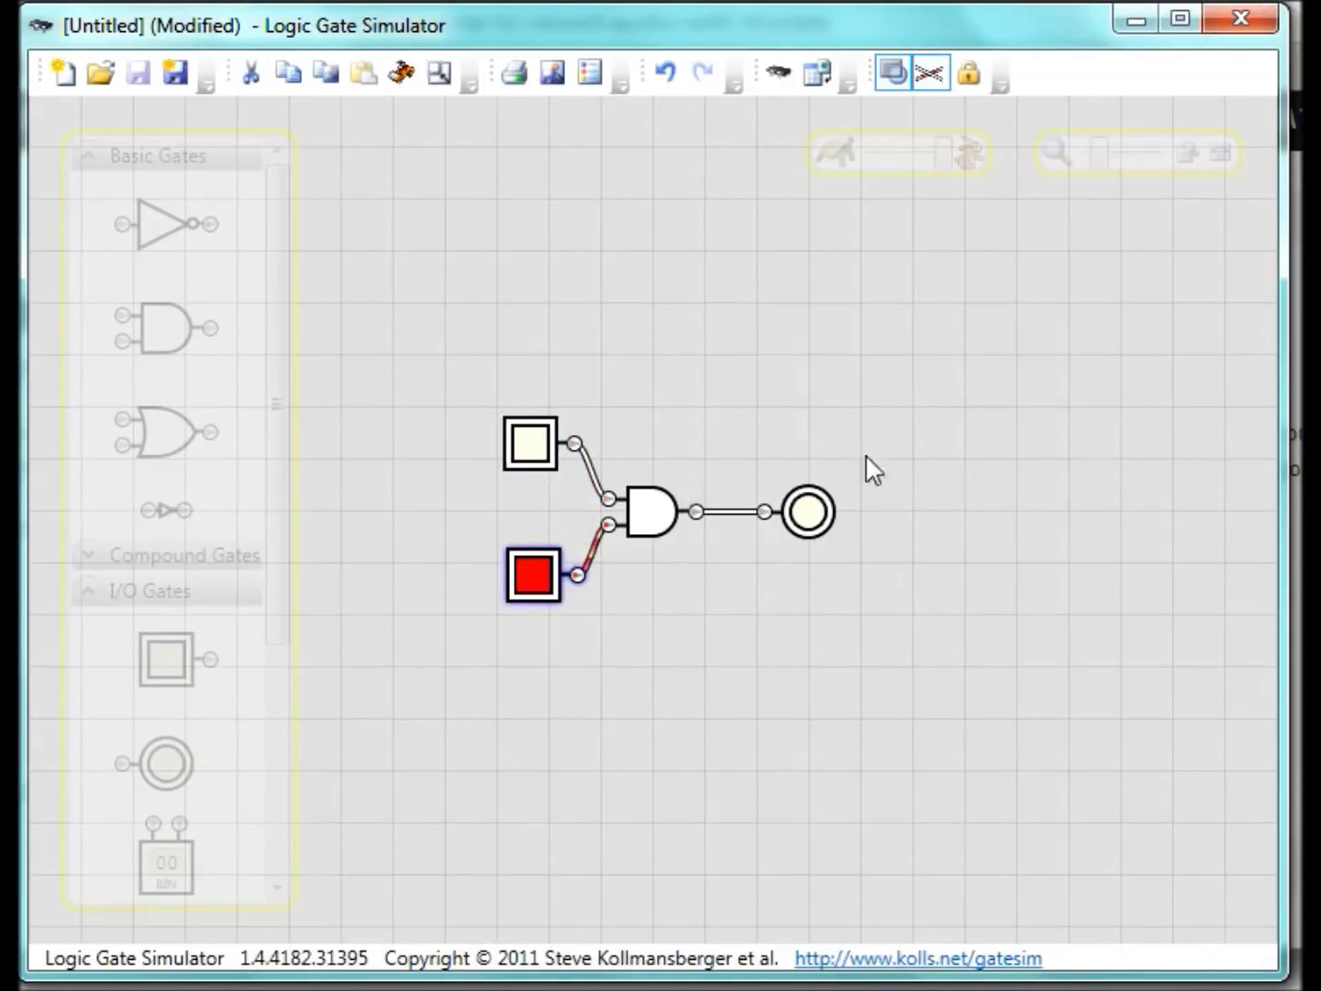
pyautogui.click(531, 451)
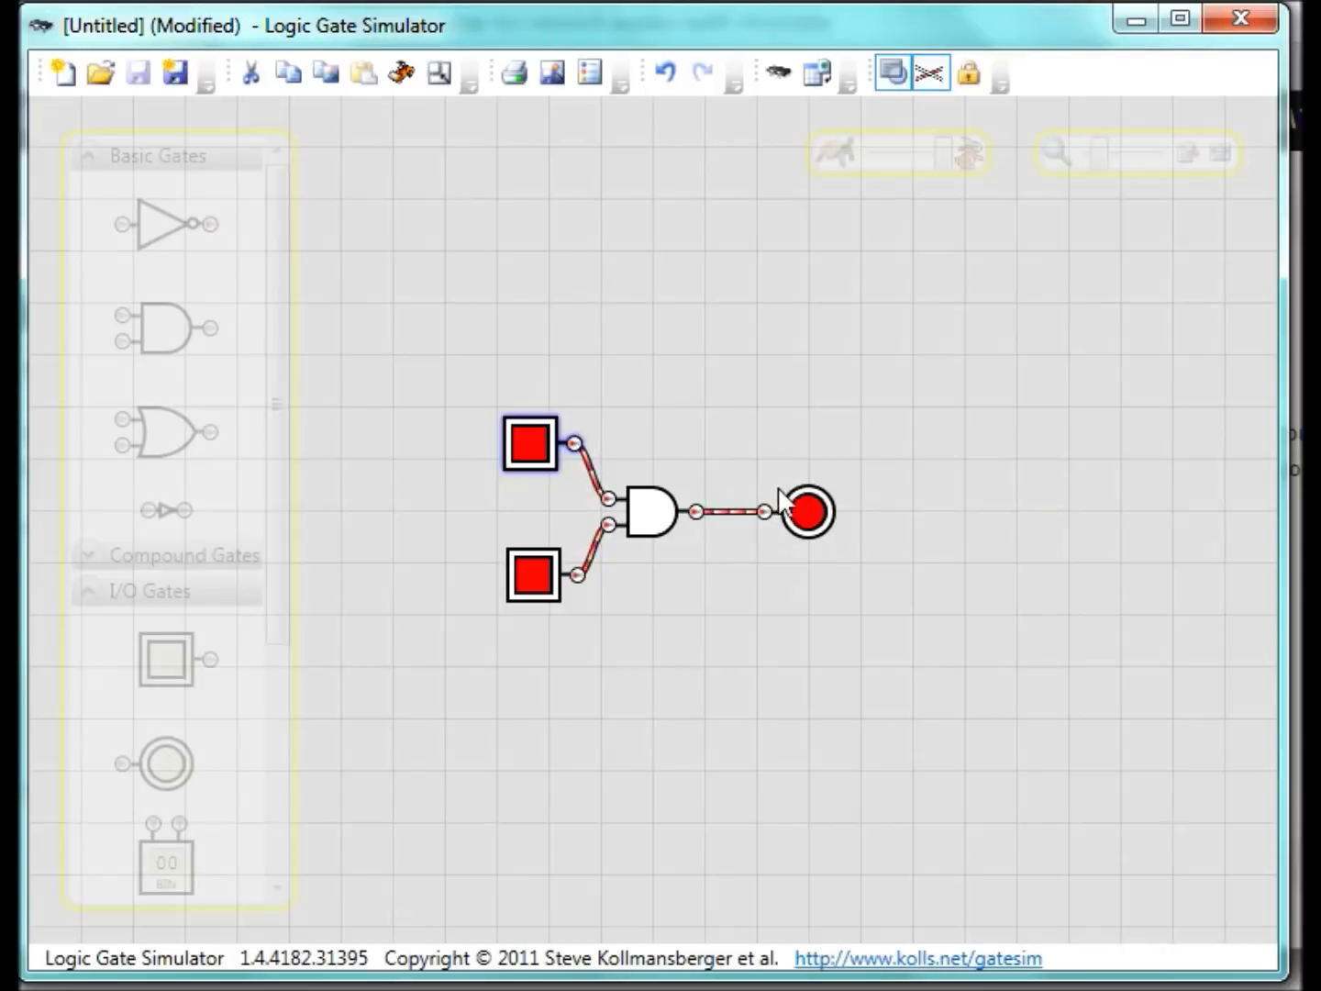
pyautogui.click(540, 443)
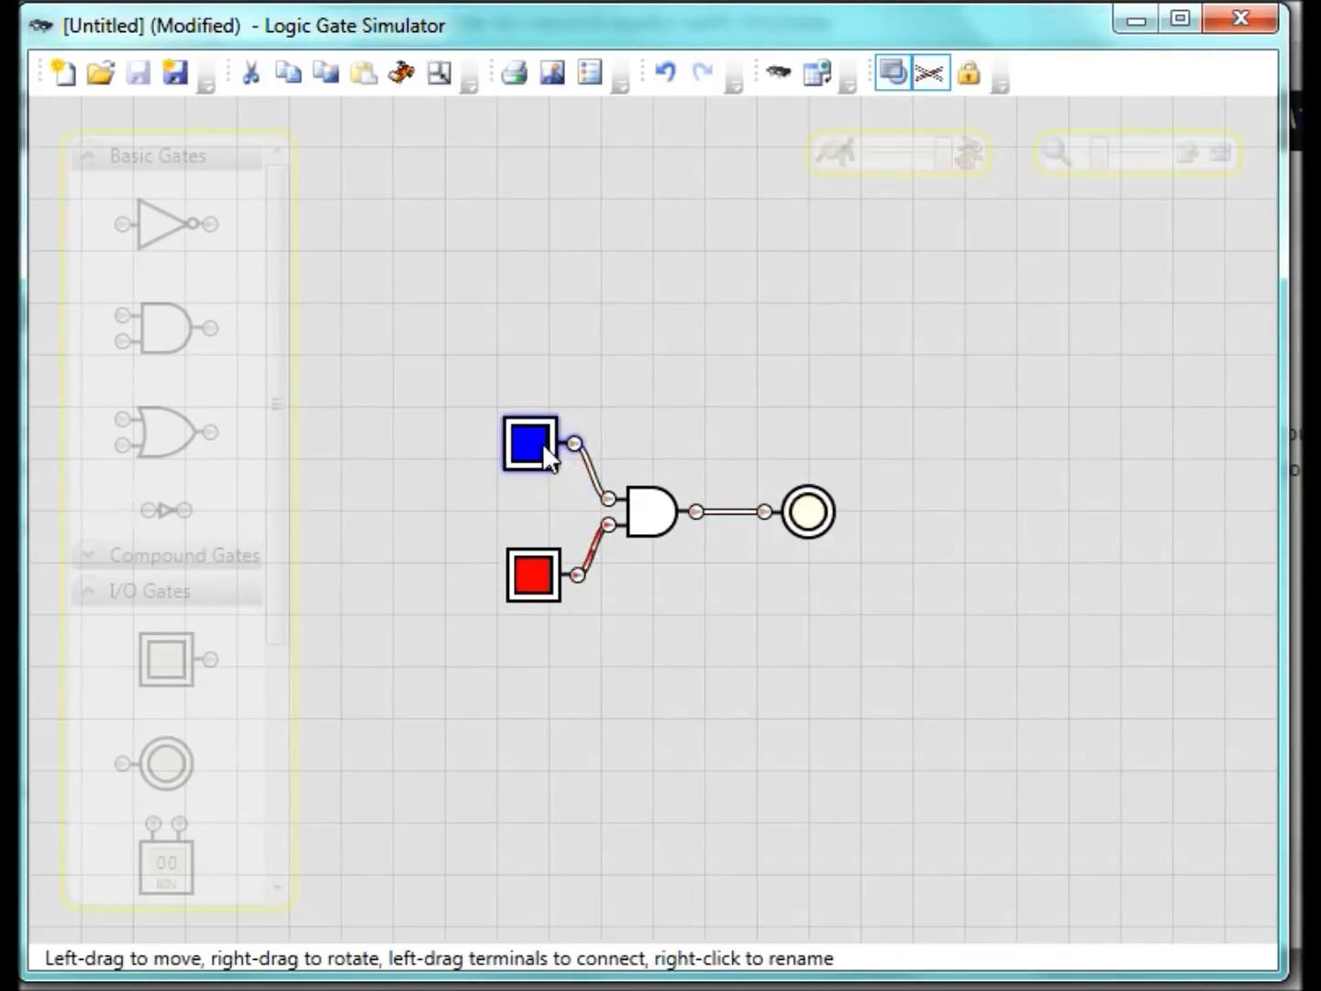
pyautogui.click(539, 570)
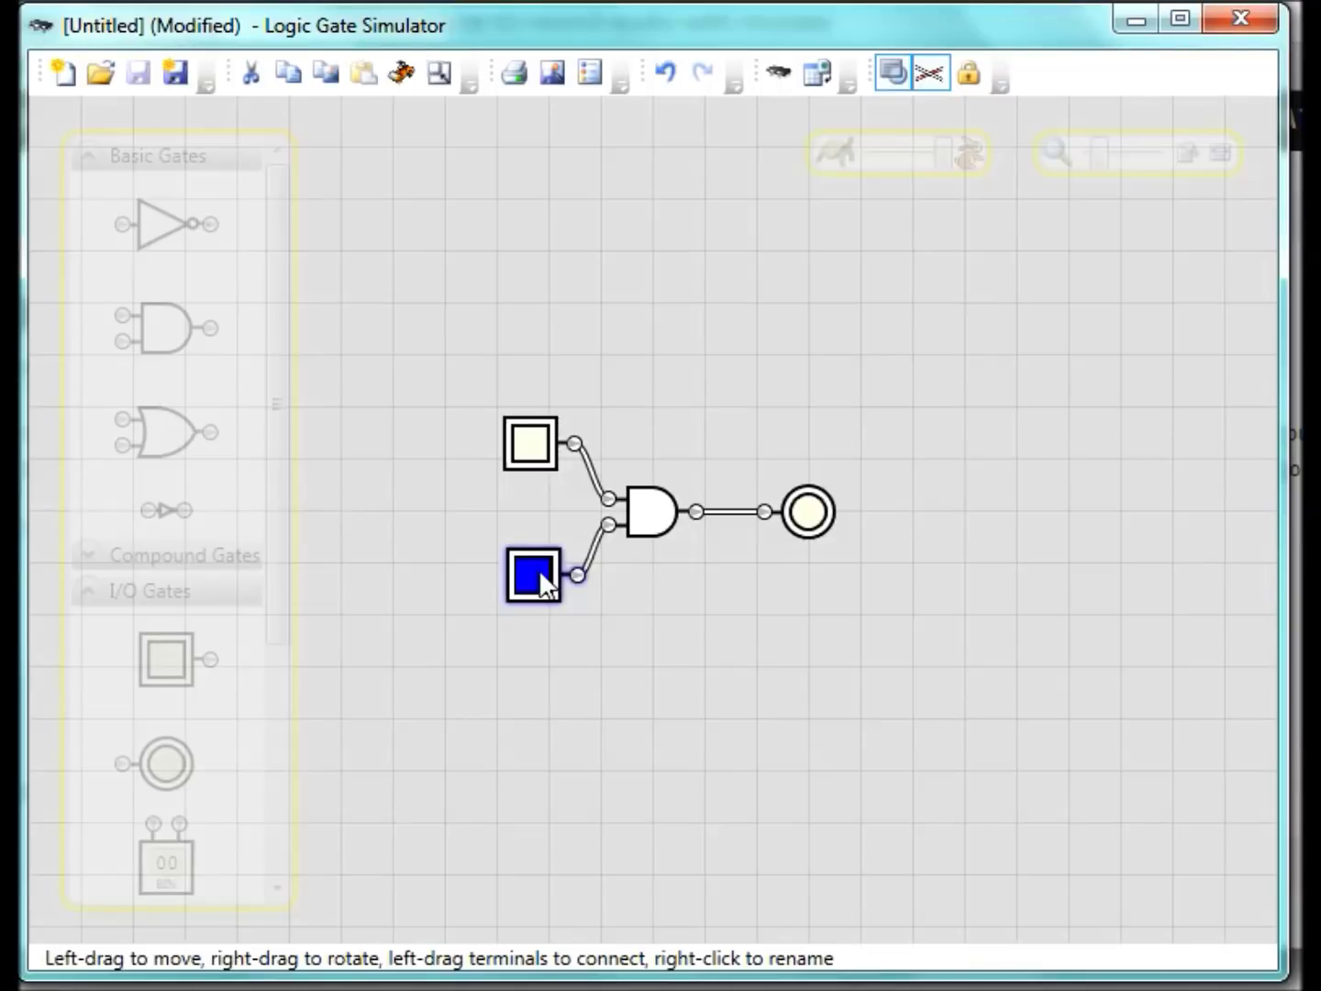
# Build a switch → NOT gate → lamp circuit above the AND circuit.
pyautogui.moveTo(168, 666); pyautogui.dragTo(464, 261)
pyautogui.moveTo(166, 223); pyautogui.dragTo(610, 249)
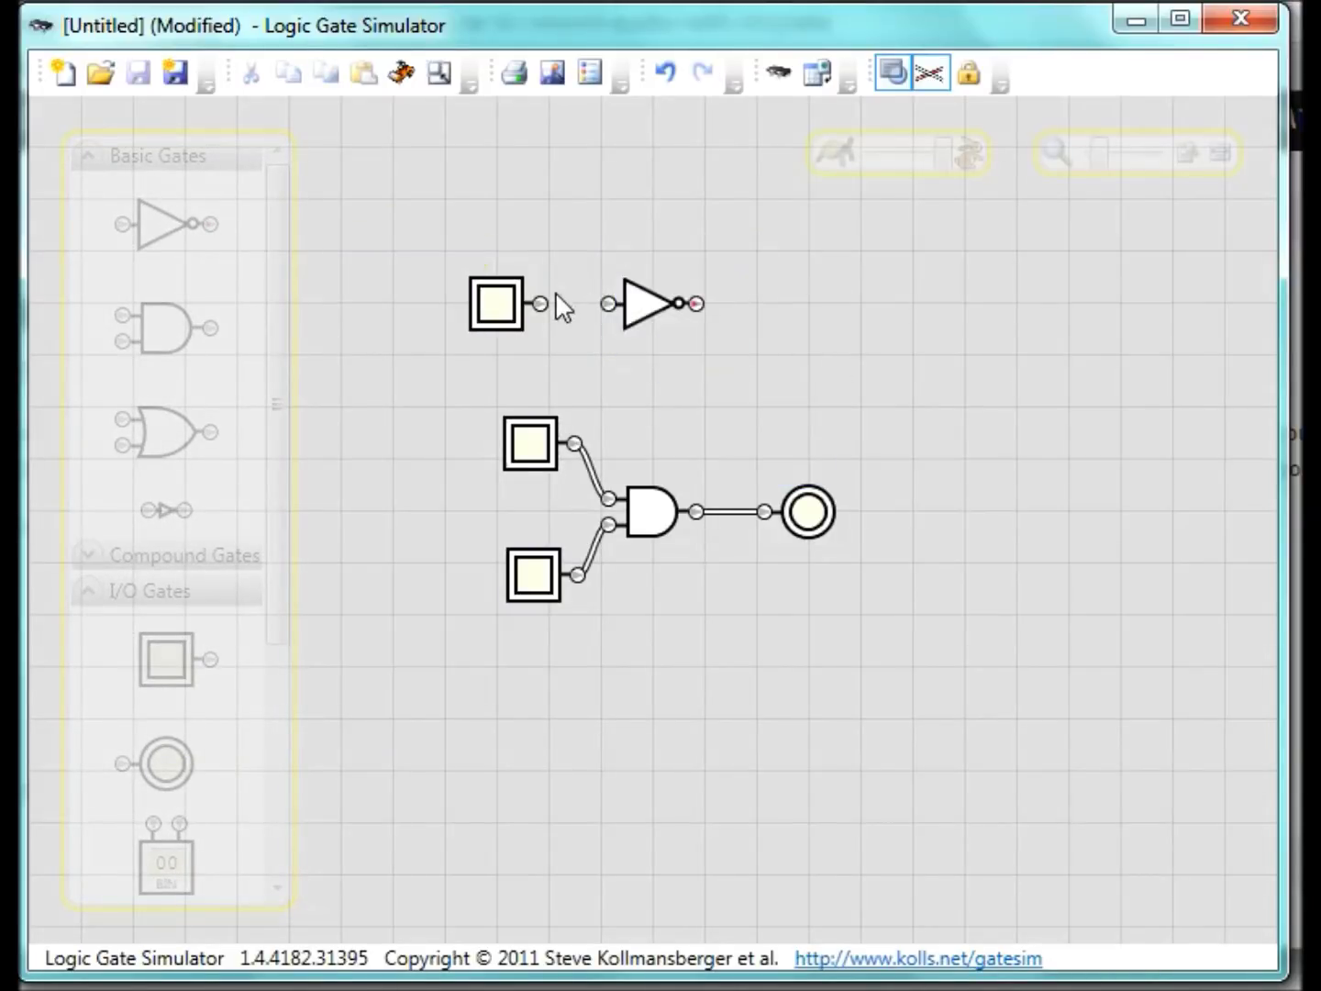
pyautogui.moveTo(540, 303); pyautogui.dragTo(609, 305)
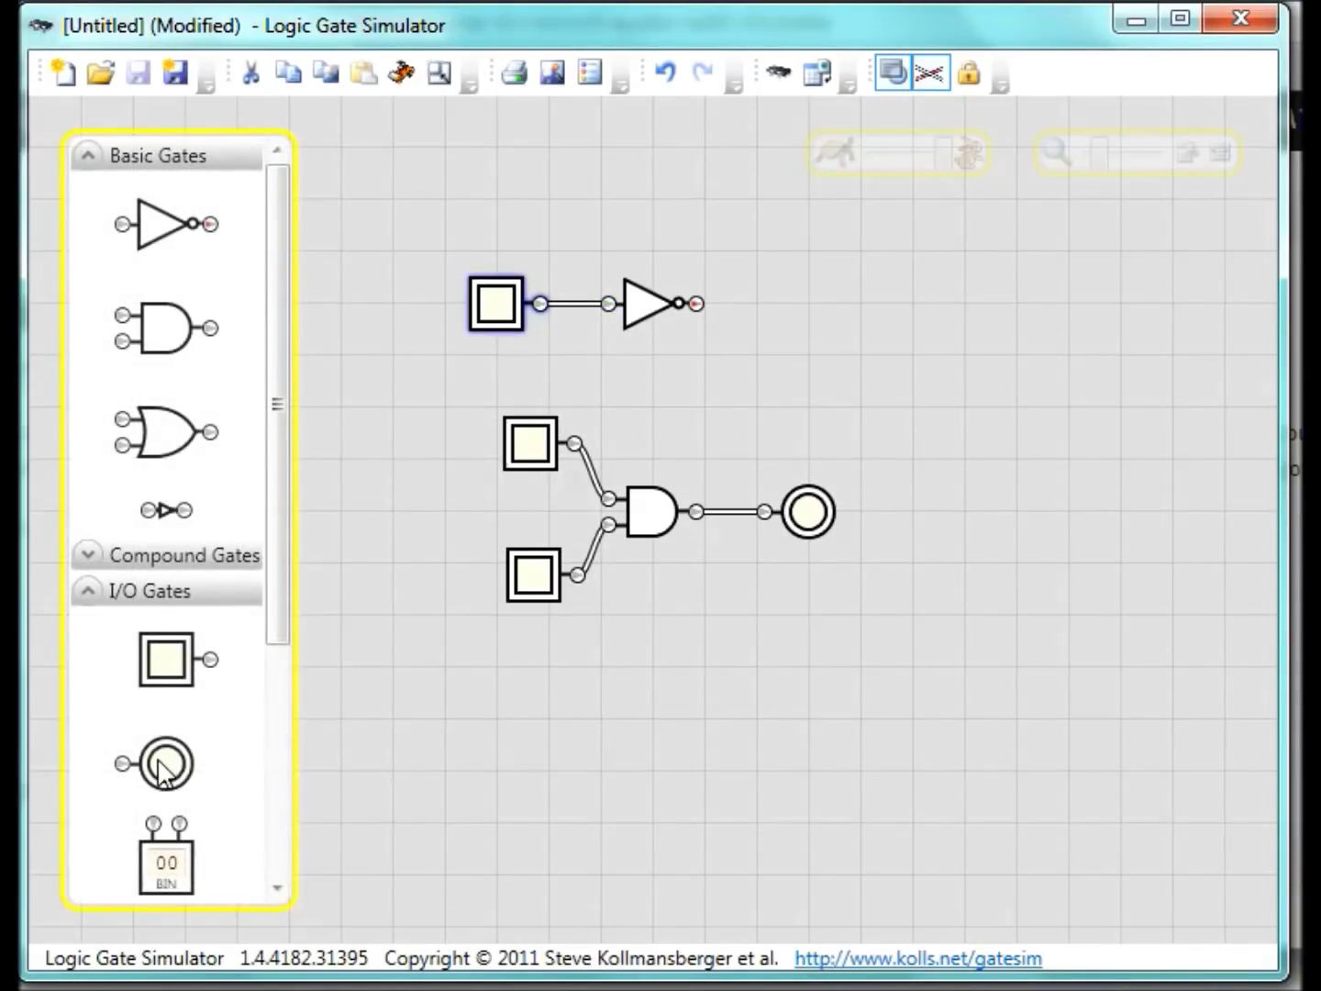
pyautogui.moveTo(162, 767); pyautogui.dragTo(780, 250)
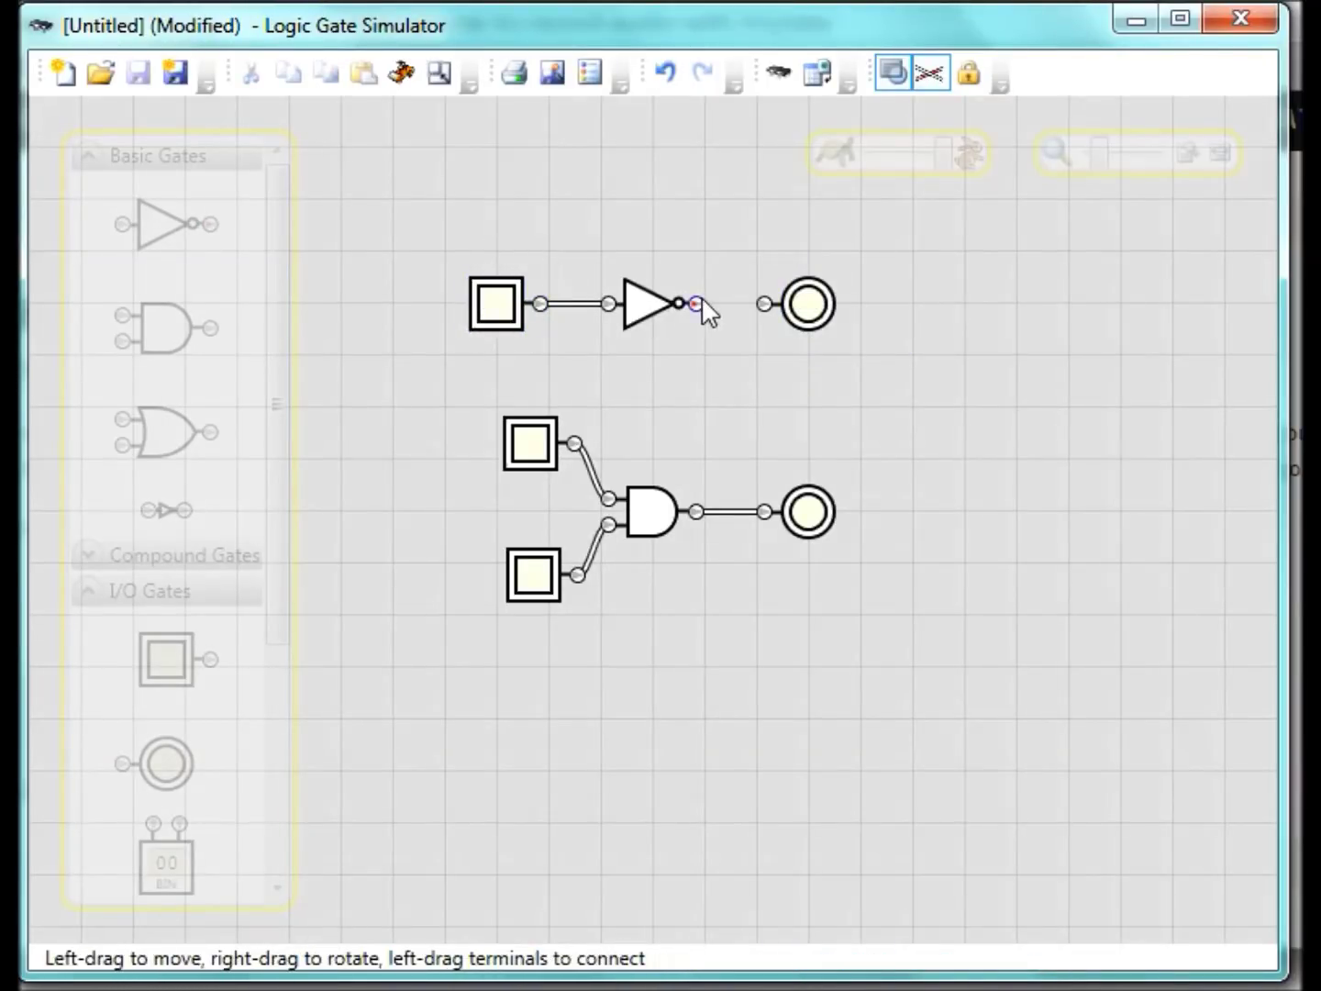
pyautogui.moveTo(695, 304); pyautogui.dragTo(763, 304)
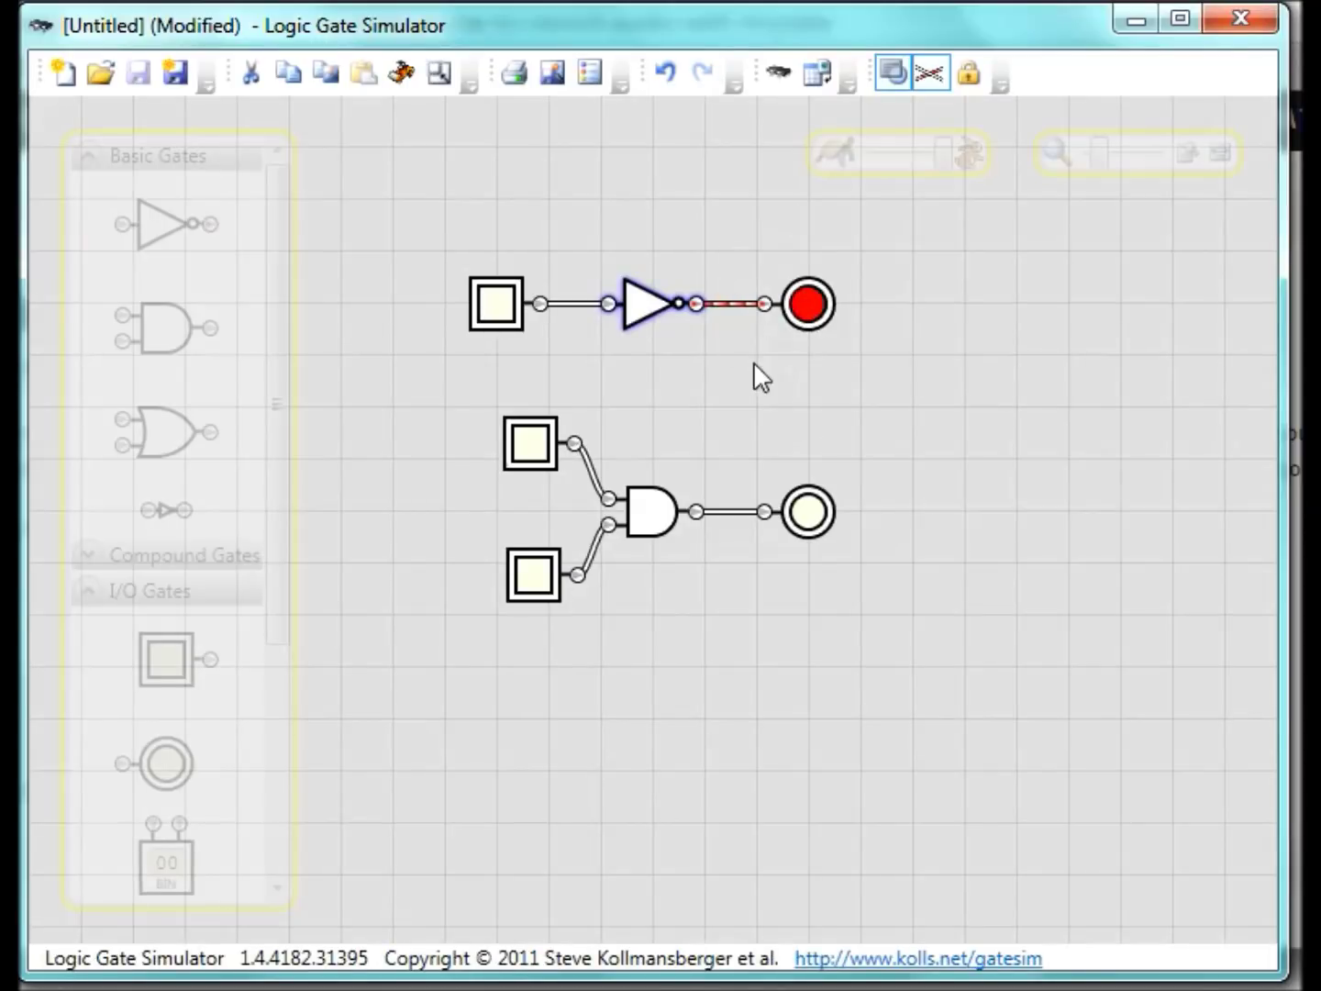
# Toggle the NOT input repeatedly, ending on with the lamp dark, and place an OR gate below.
pyautogui.click(495, 315)
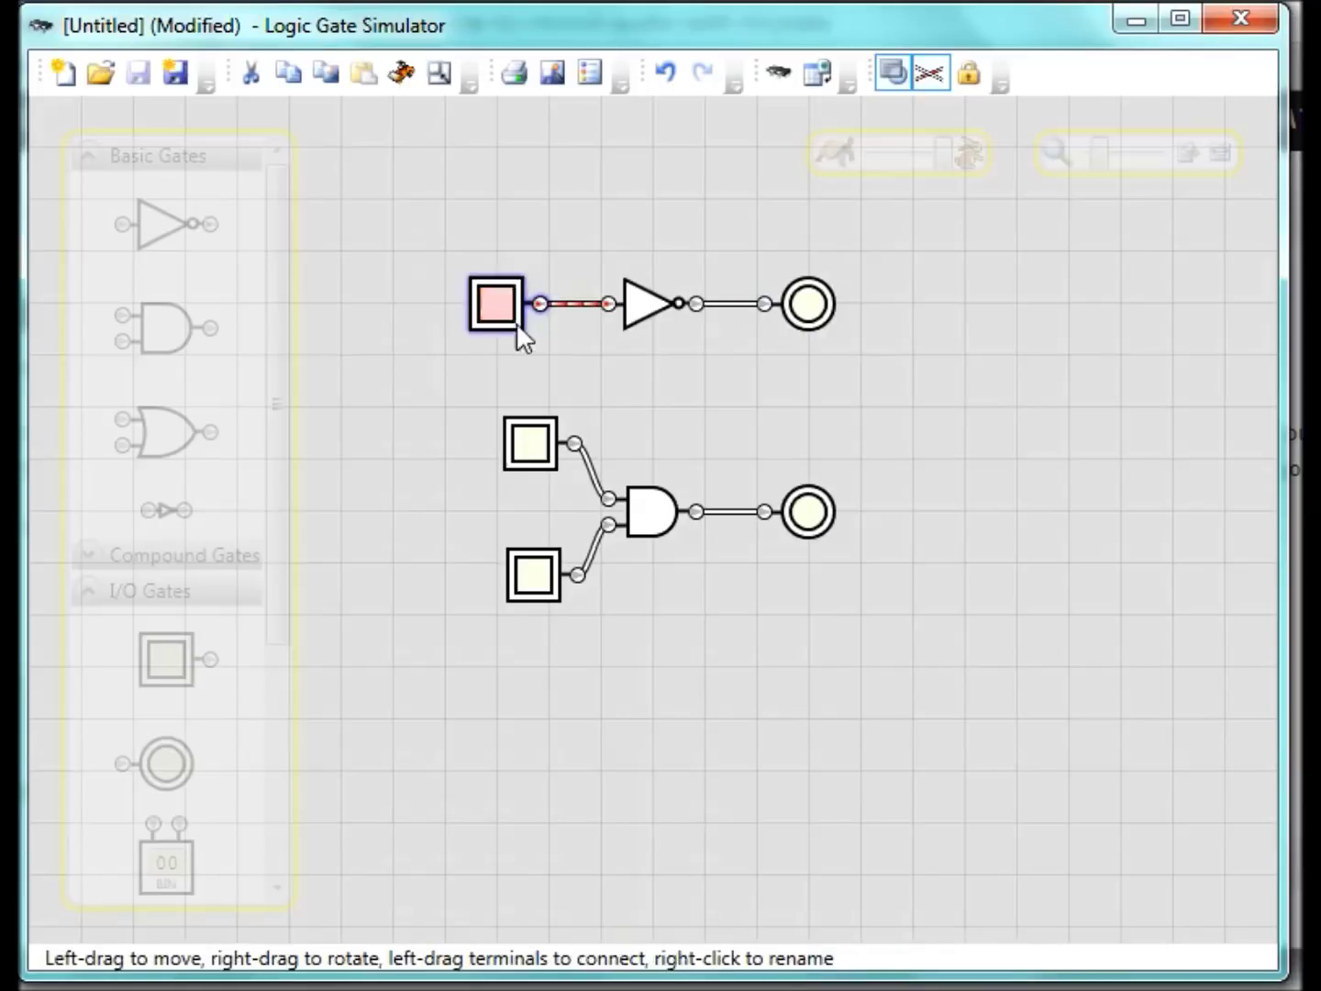
pyautogui.click(499, 302)
pyautogui.click(501, 302)
pyautogui.click(501, 303)
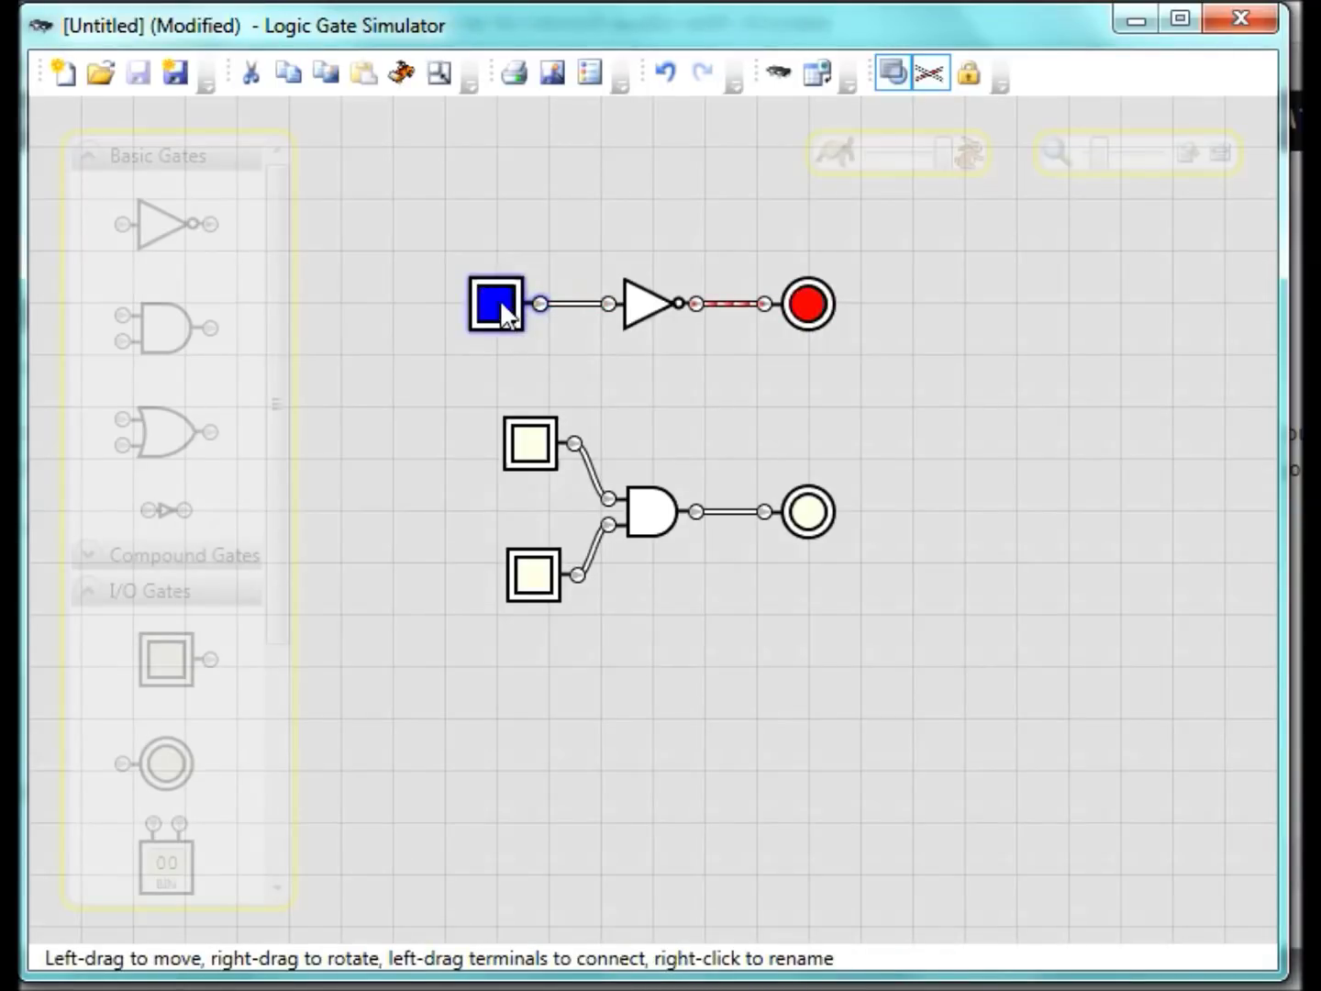
pyautogui.click(501, 302)
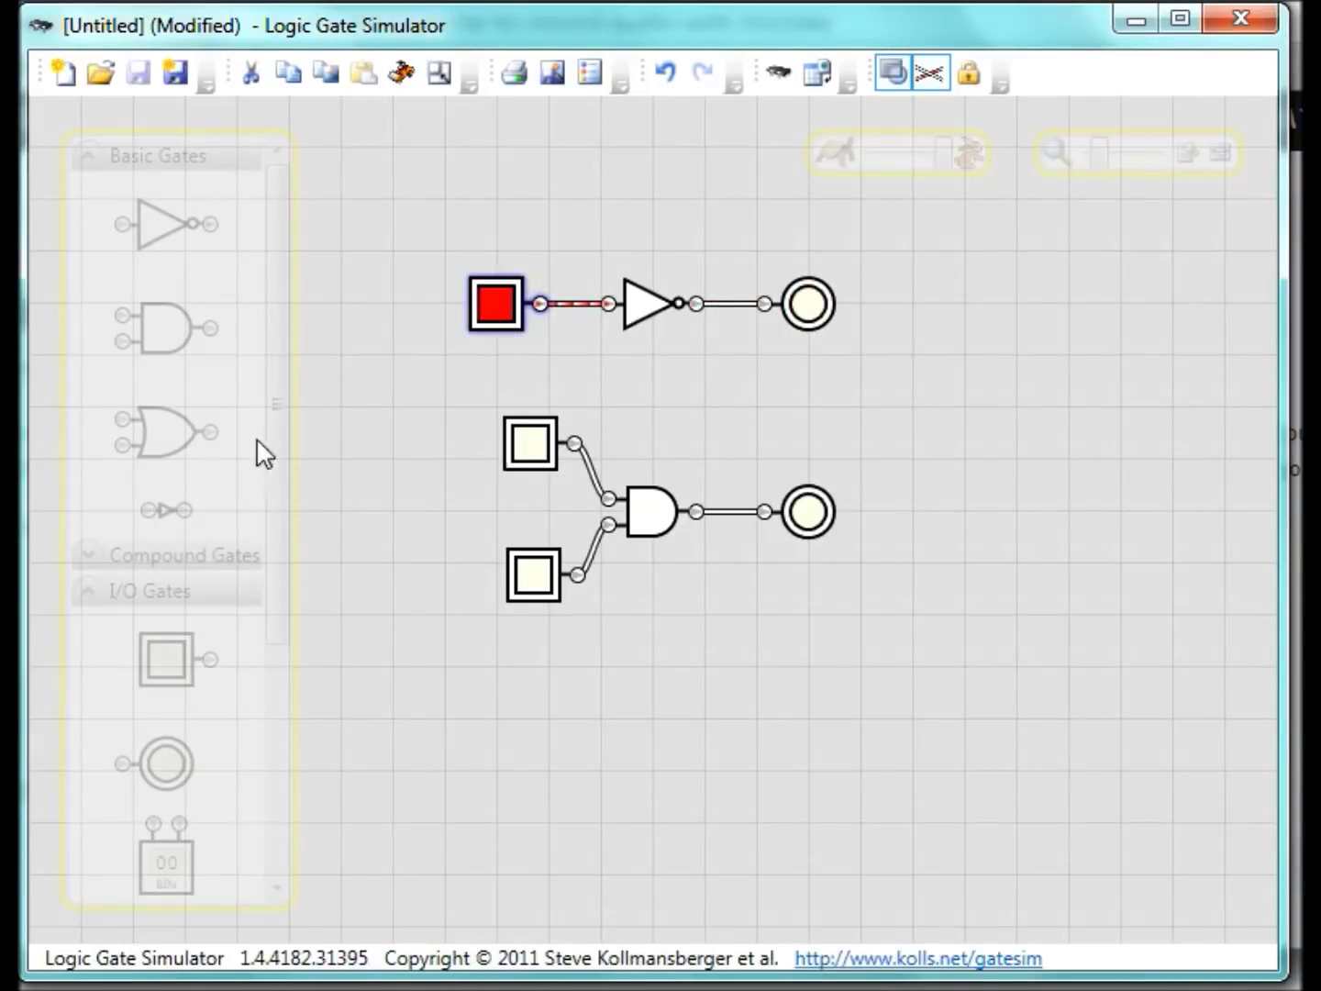
pyautogui.moveTo(216, 458); pyautogui.dragTo(590, 716)
# Add two switches and a bulb around the OR gate, wiring both switches in and its output to the bulb.
pyautogui.moveTo(166, 659); pyautogui.dragTo(420, 689)
pyautogui.moveTo(168, 661); pyautogui.dragTo(439, 783)
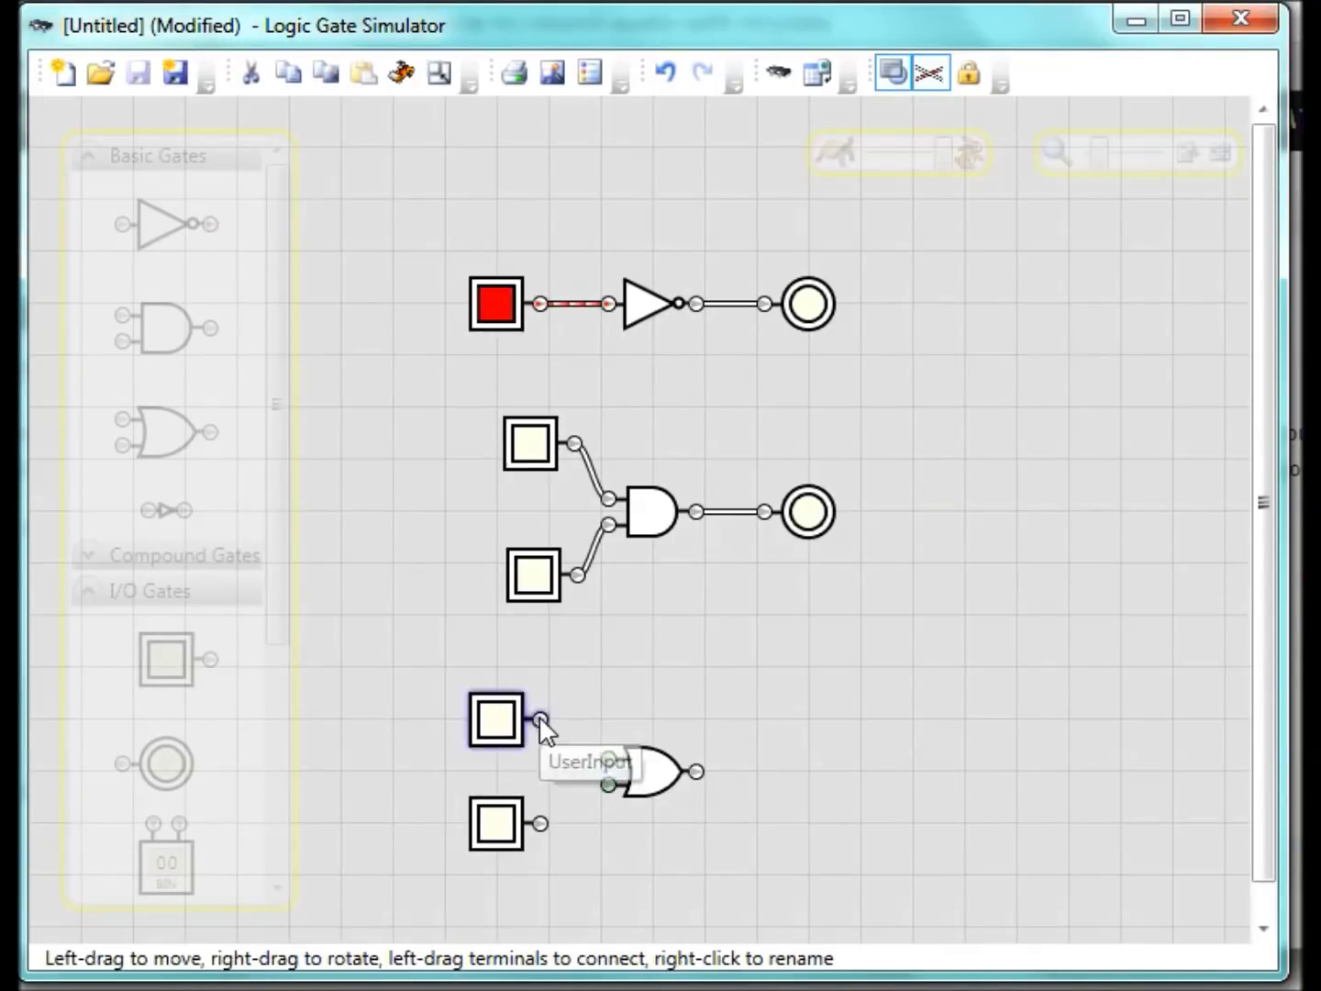
pyautogui.moveTo(541, 722); pyautogui.dragTo(607, 757)
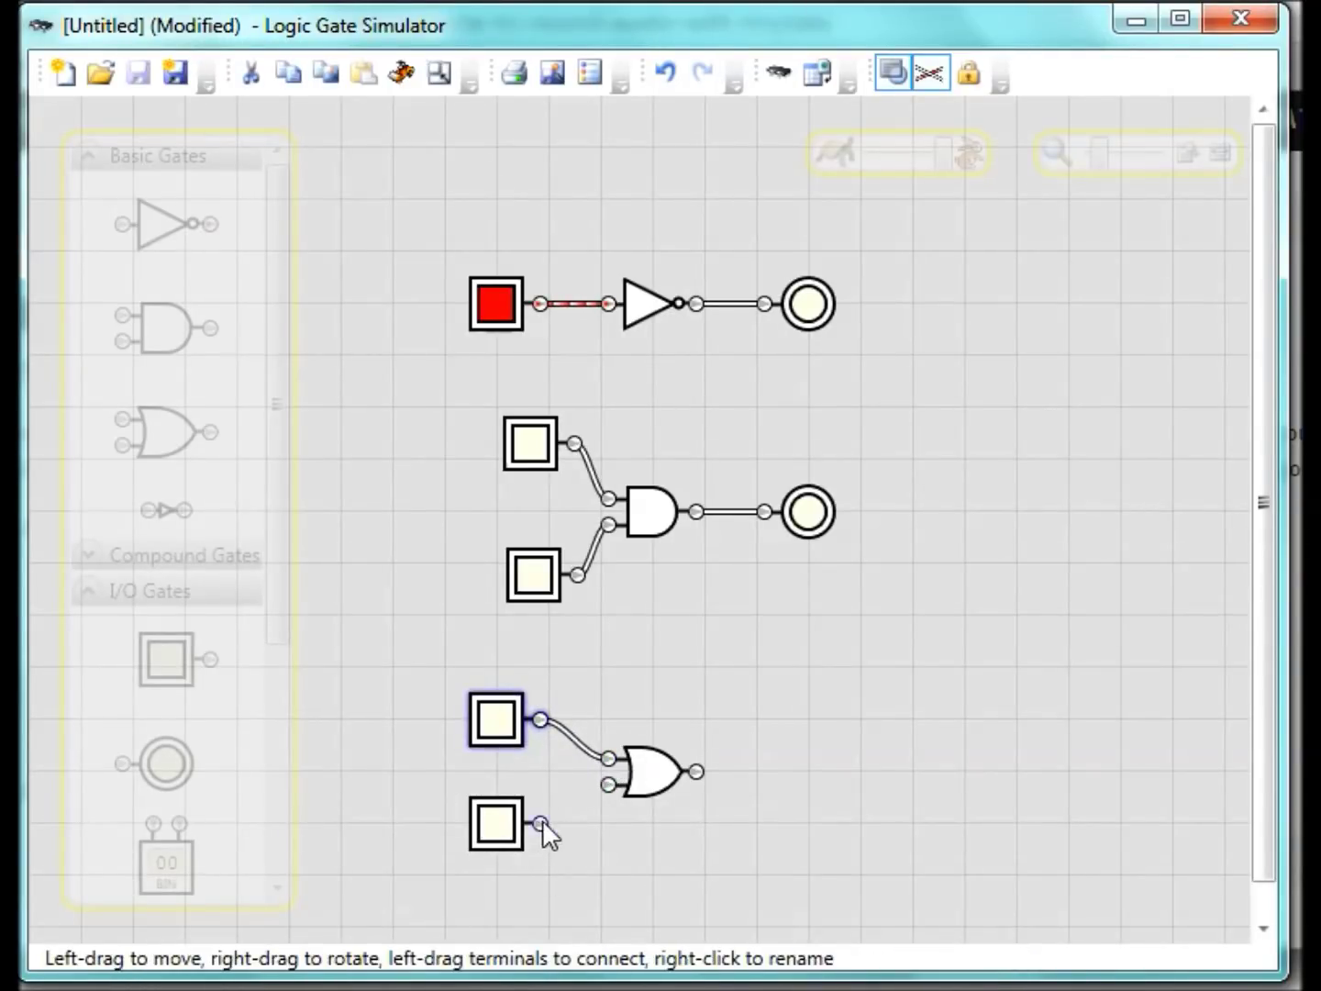
pyautogui.moveTo(540, 821); pyautogui.dragTo(583, 808)
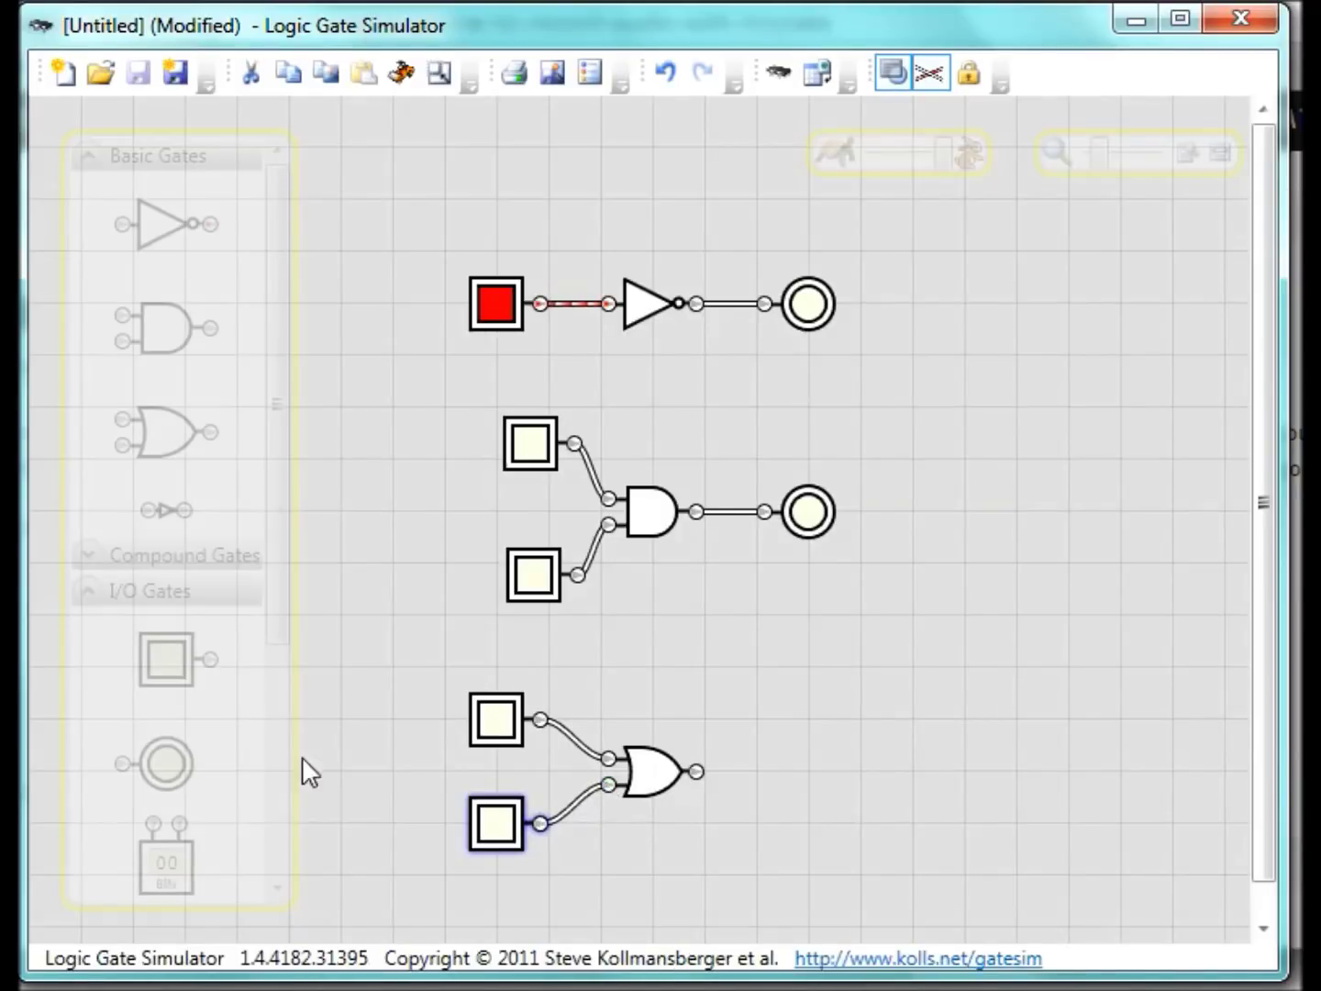
pyautogui.moveTo(163, 766); pyautogui.dragTo(758, 716)
pyautogui.moveTo(698, 772); pyautogui.dragTo(763, 773)
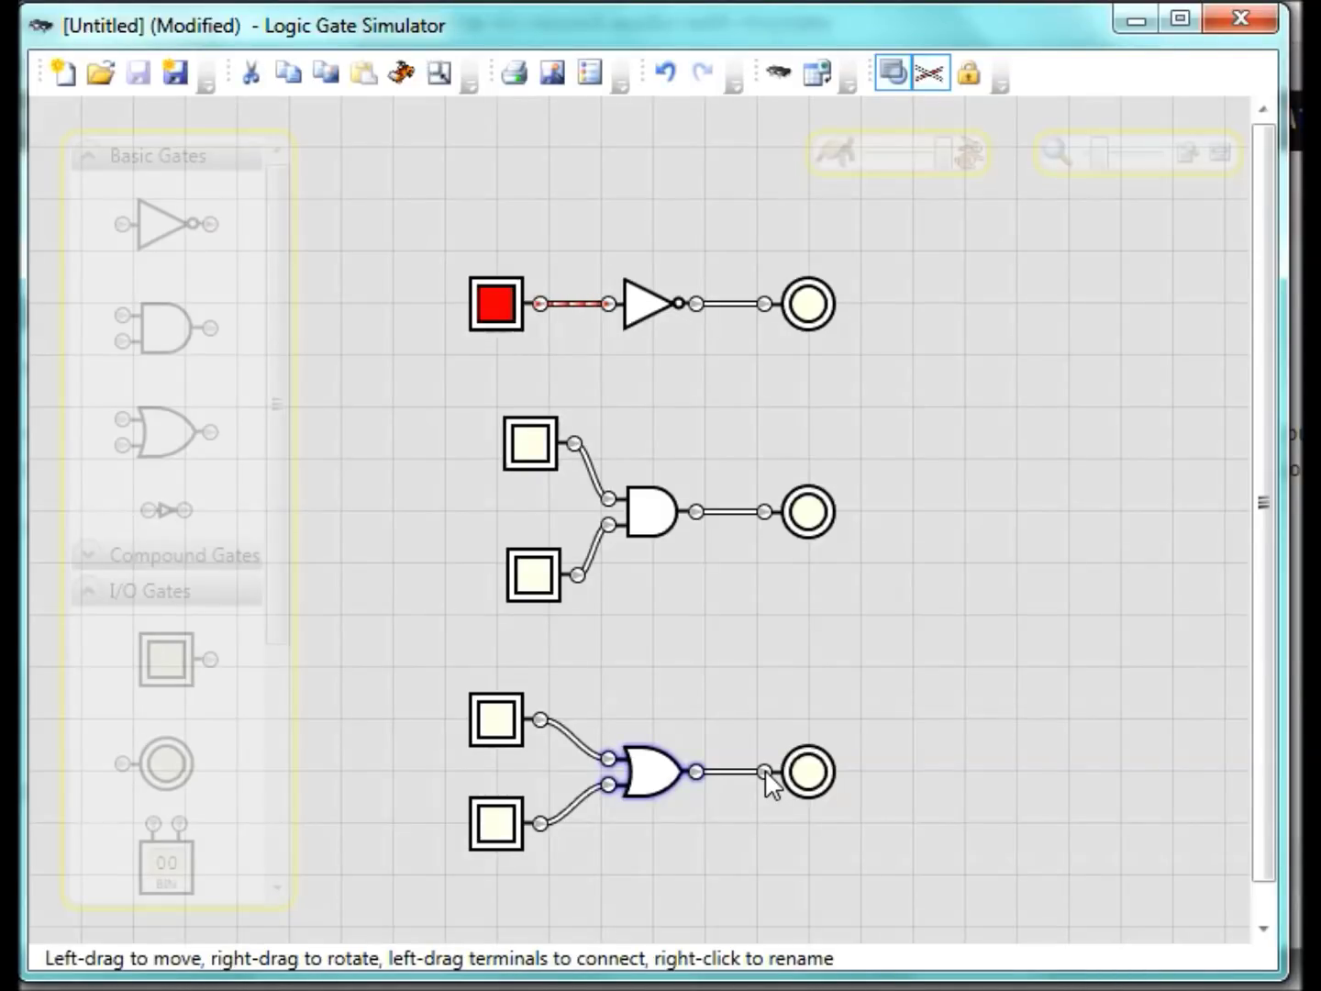
pyautogui.click(490, 723)
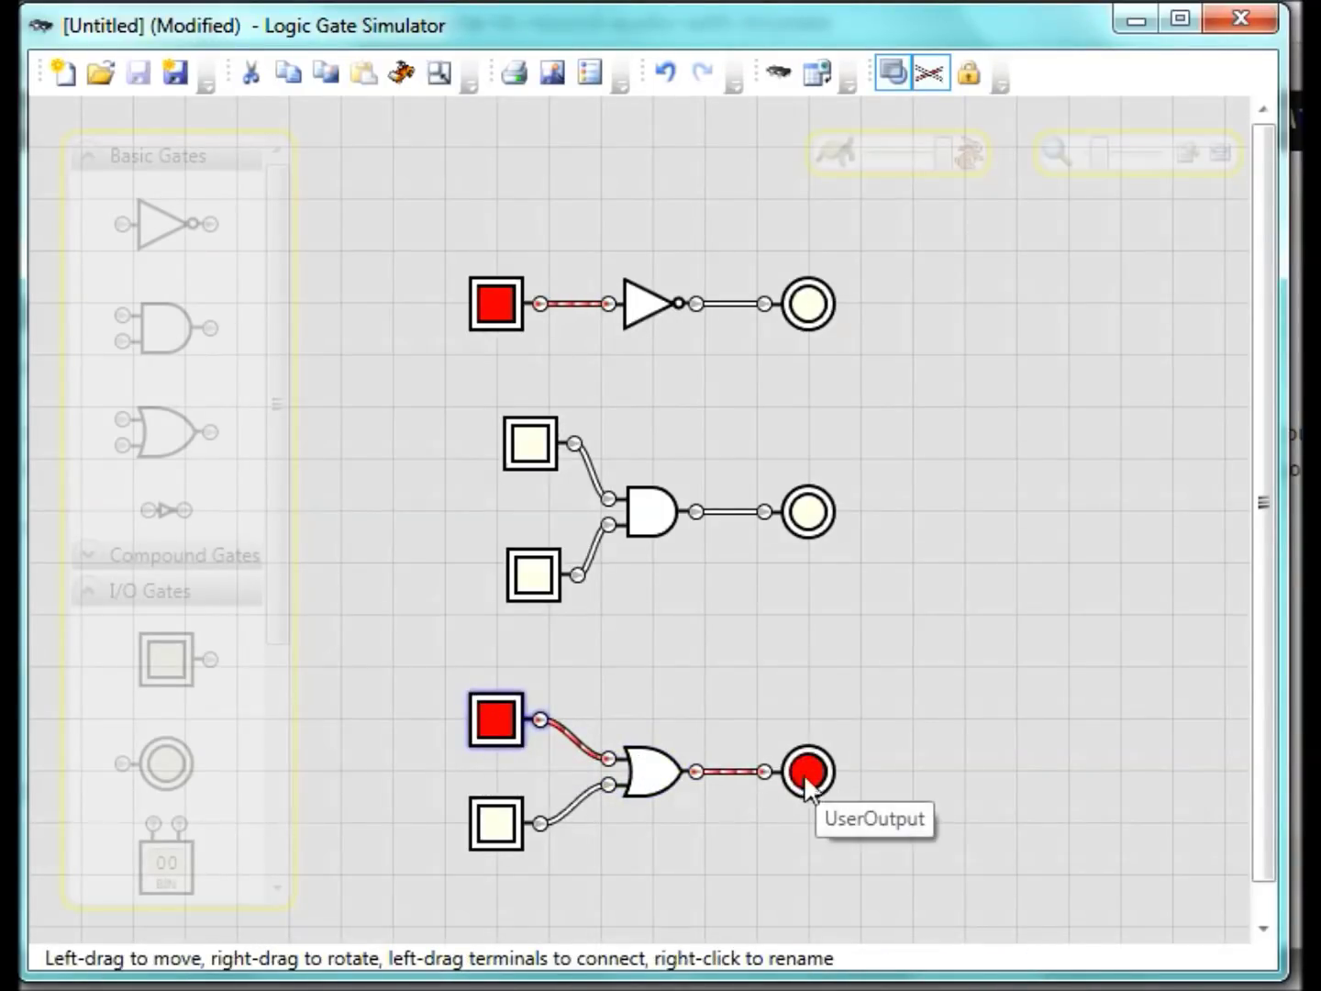
pyautogui.click(499, 816)
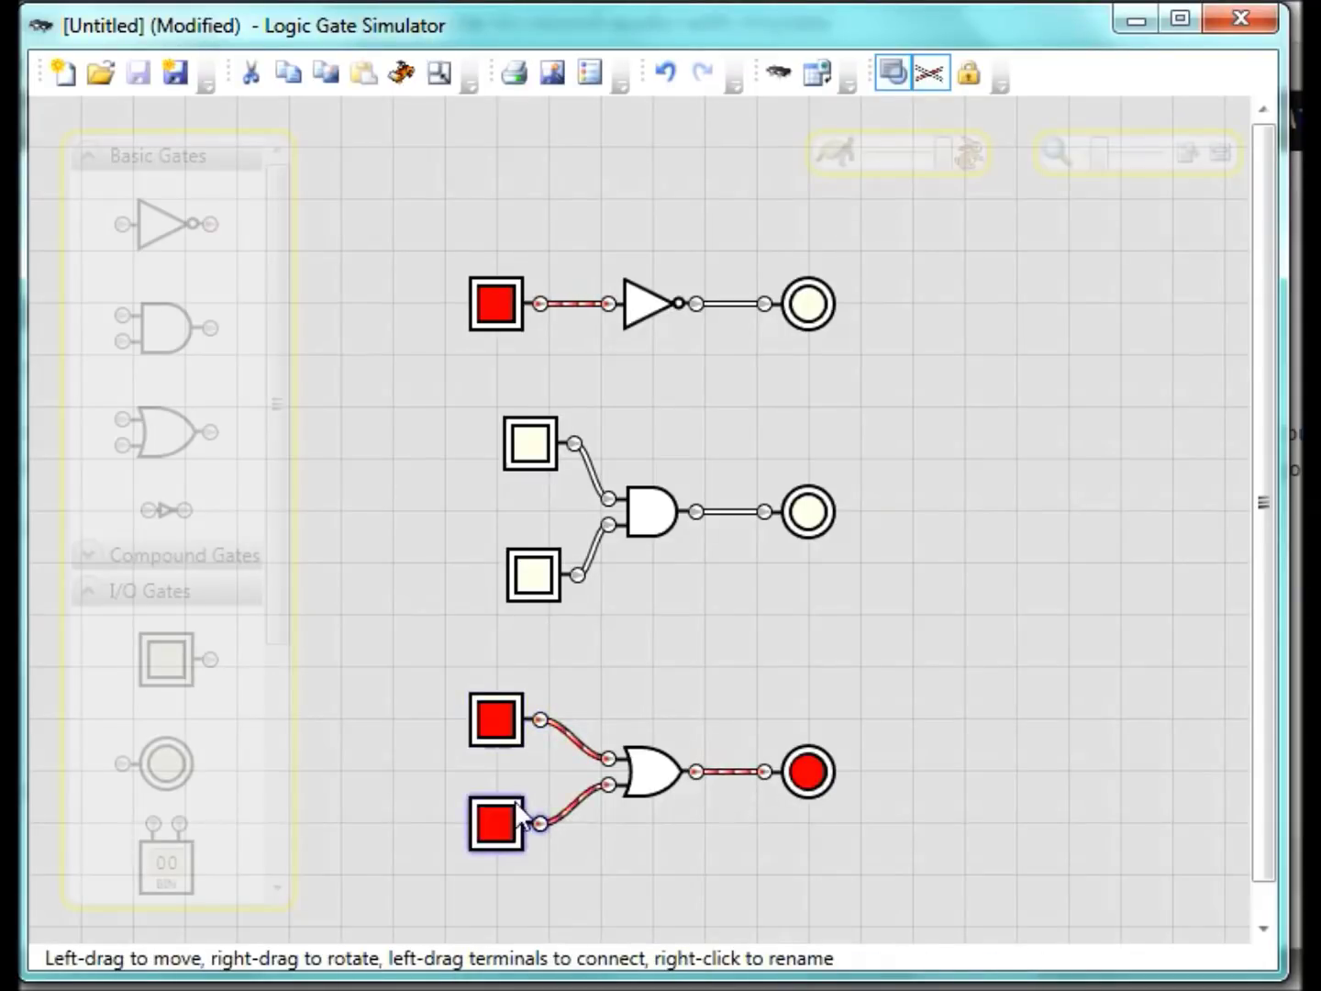
pyautogui.click(500, 720)
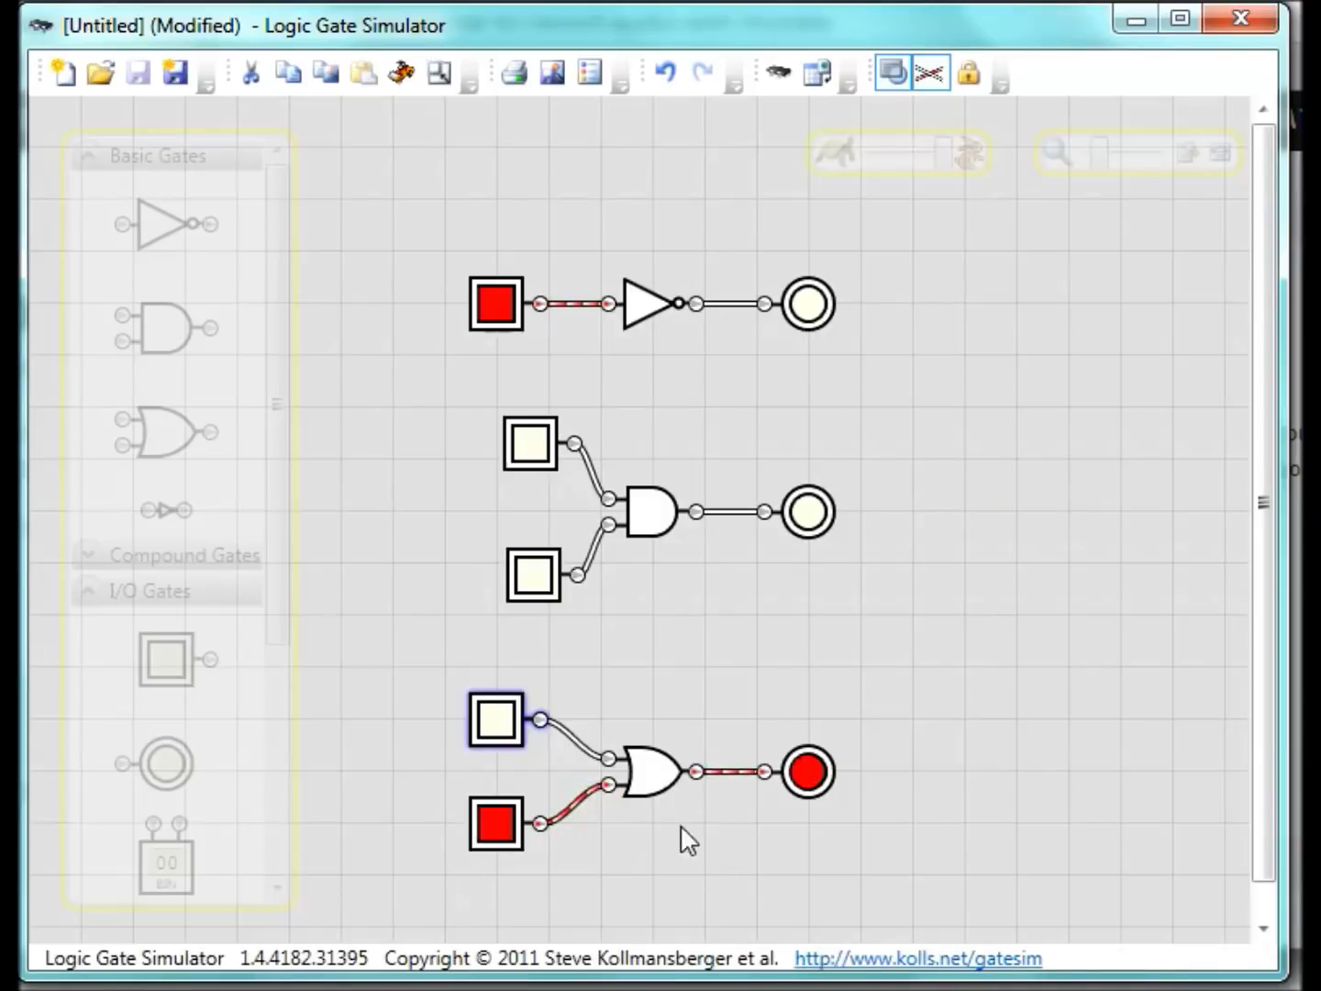
pyautogui.click(499, 820)
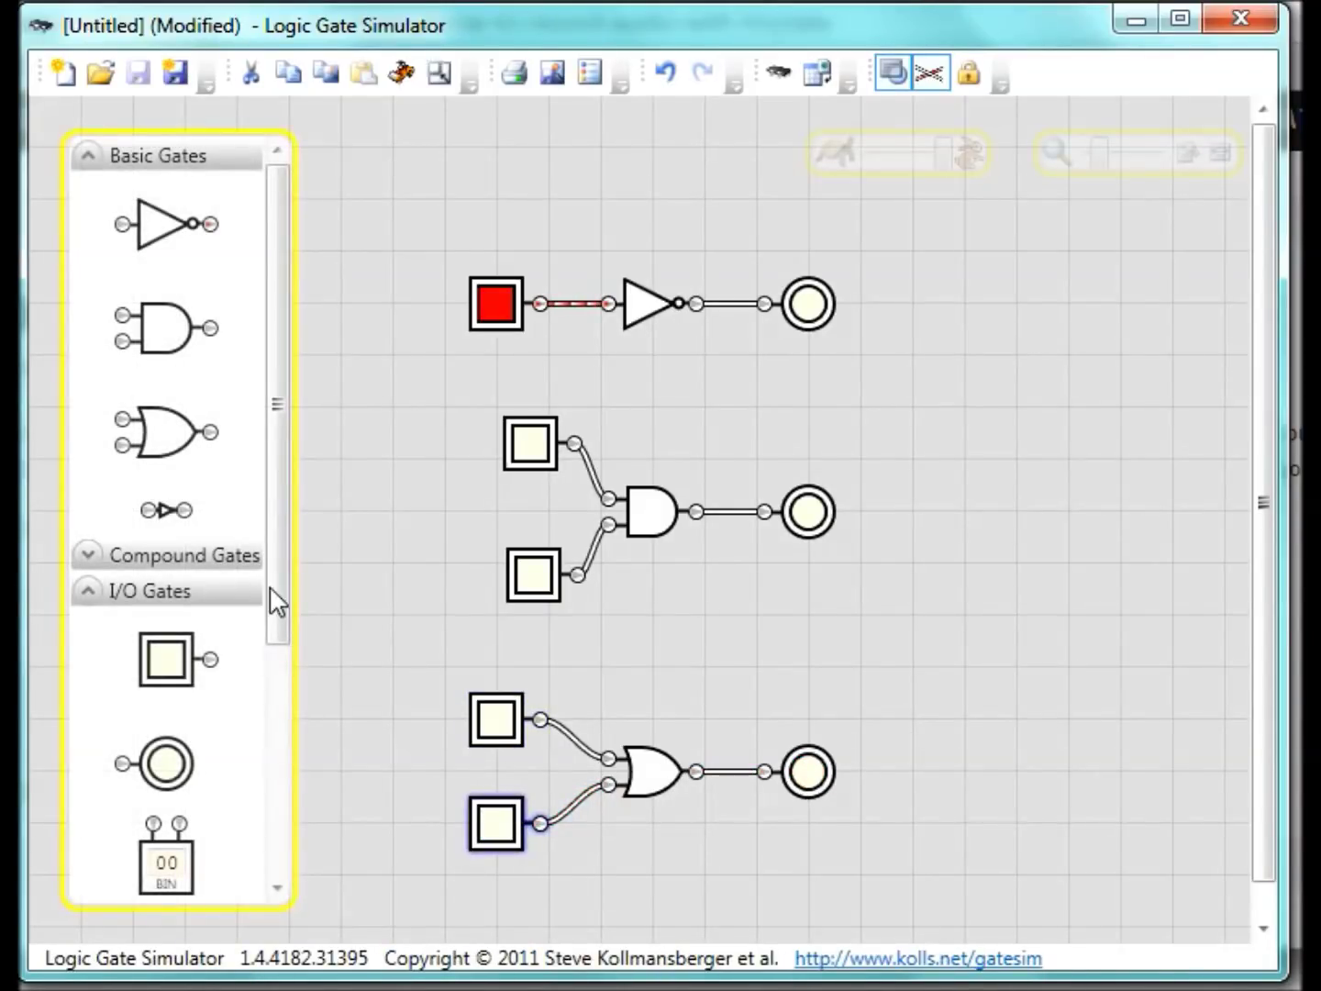
# Expand Compound Gates and drop an Xor gate to the right of the three circuits.
pyautogui.click(87, 556)
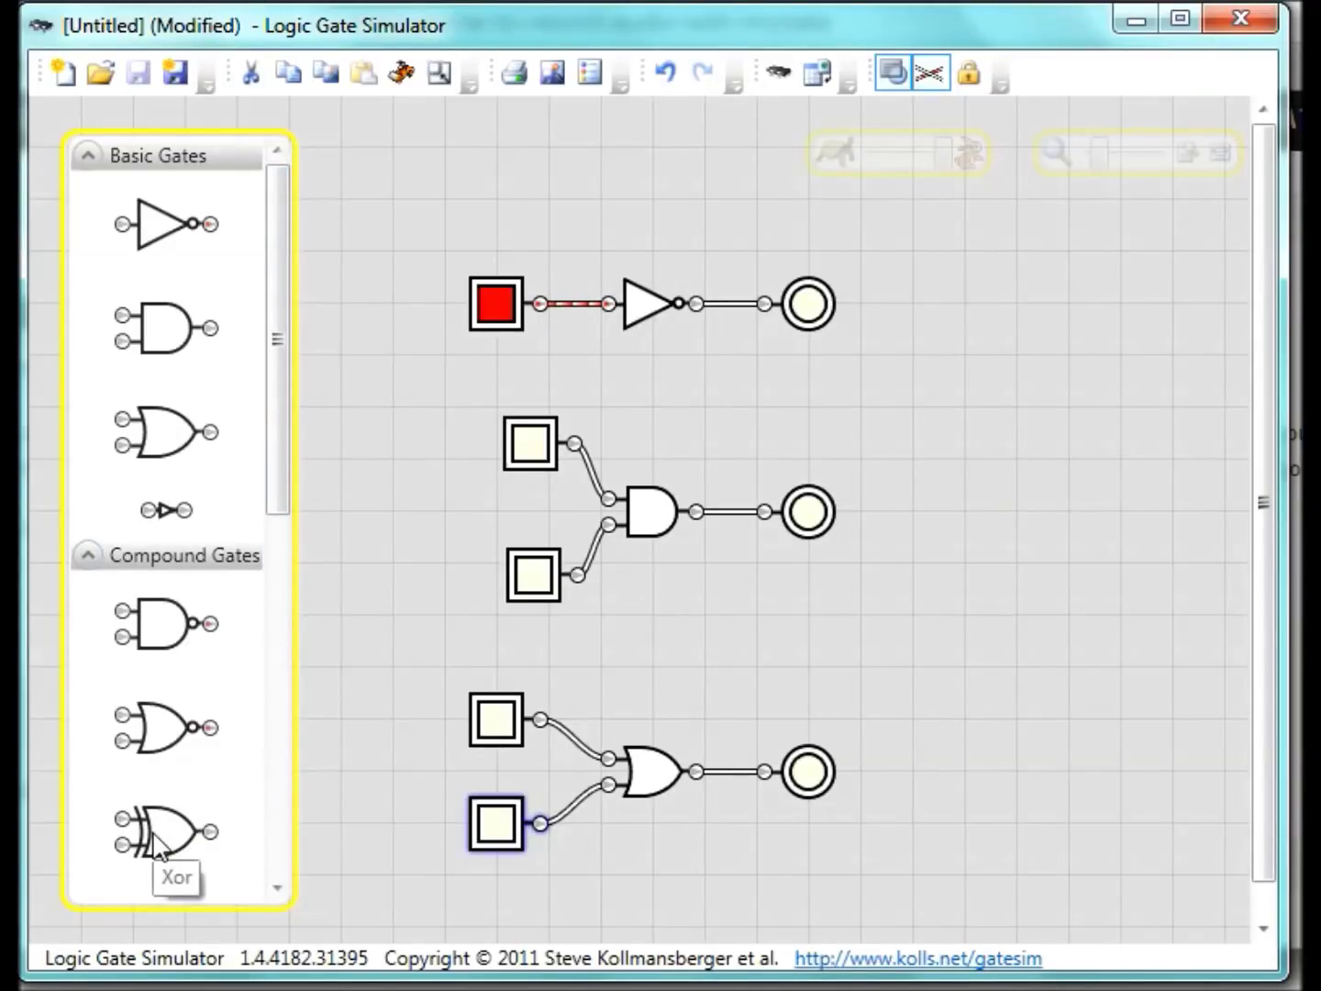
pyautogui.moveTo(154, 837); pyautogui.dragTo(928, 639)
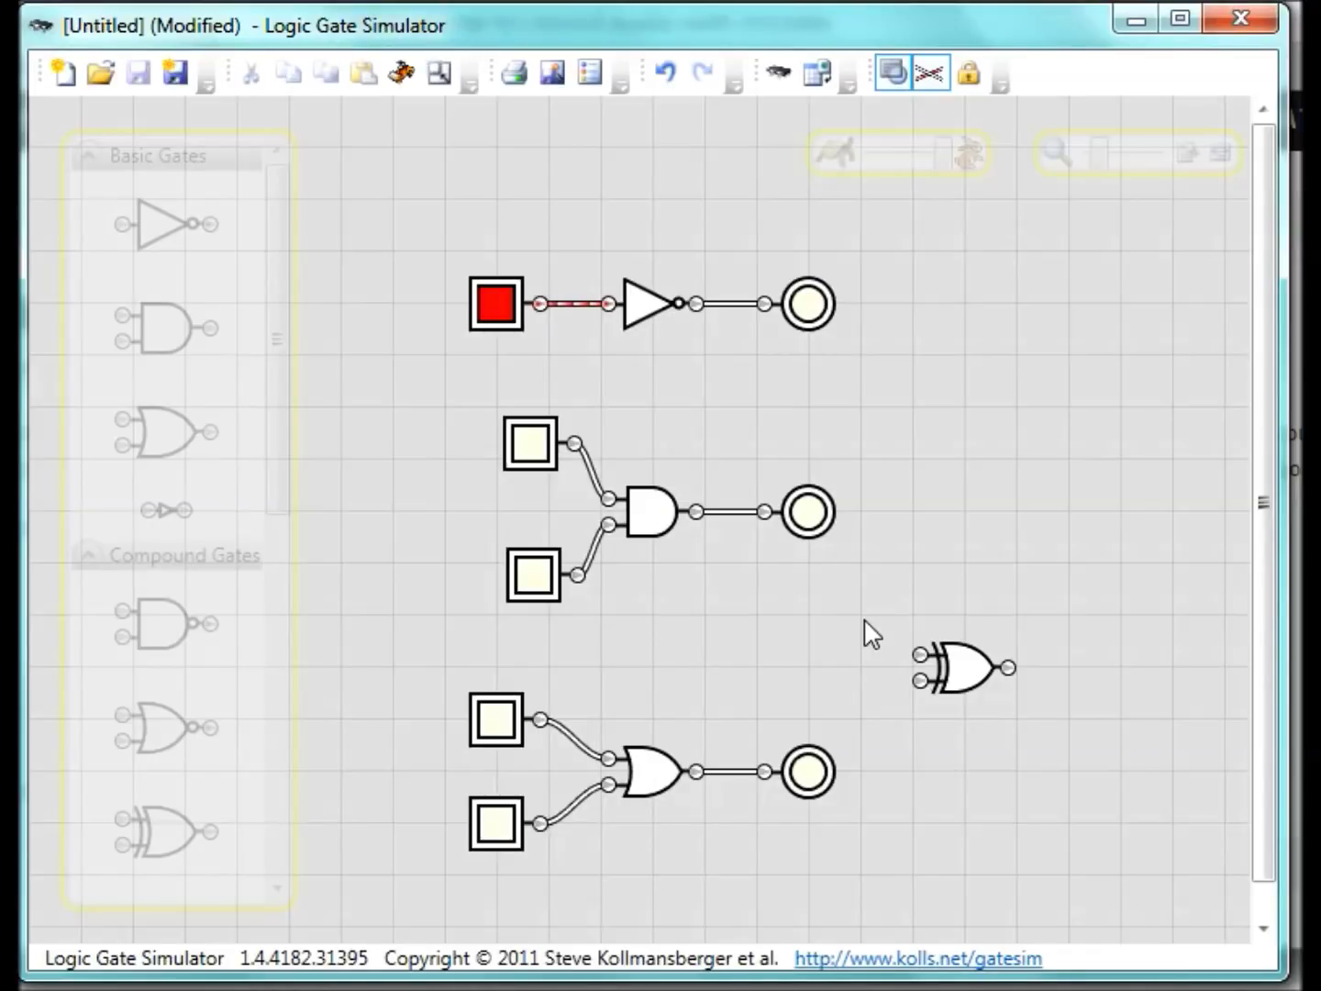
pyautogui.click(972, 673)
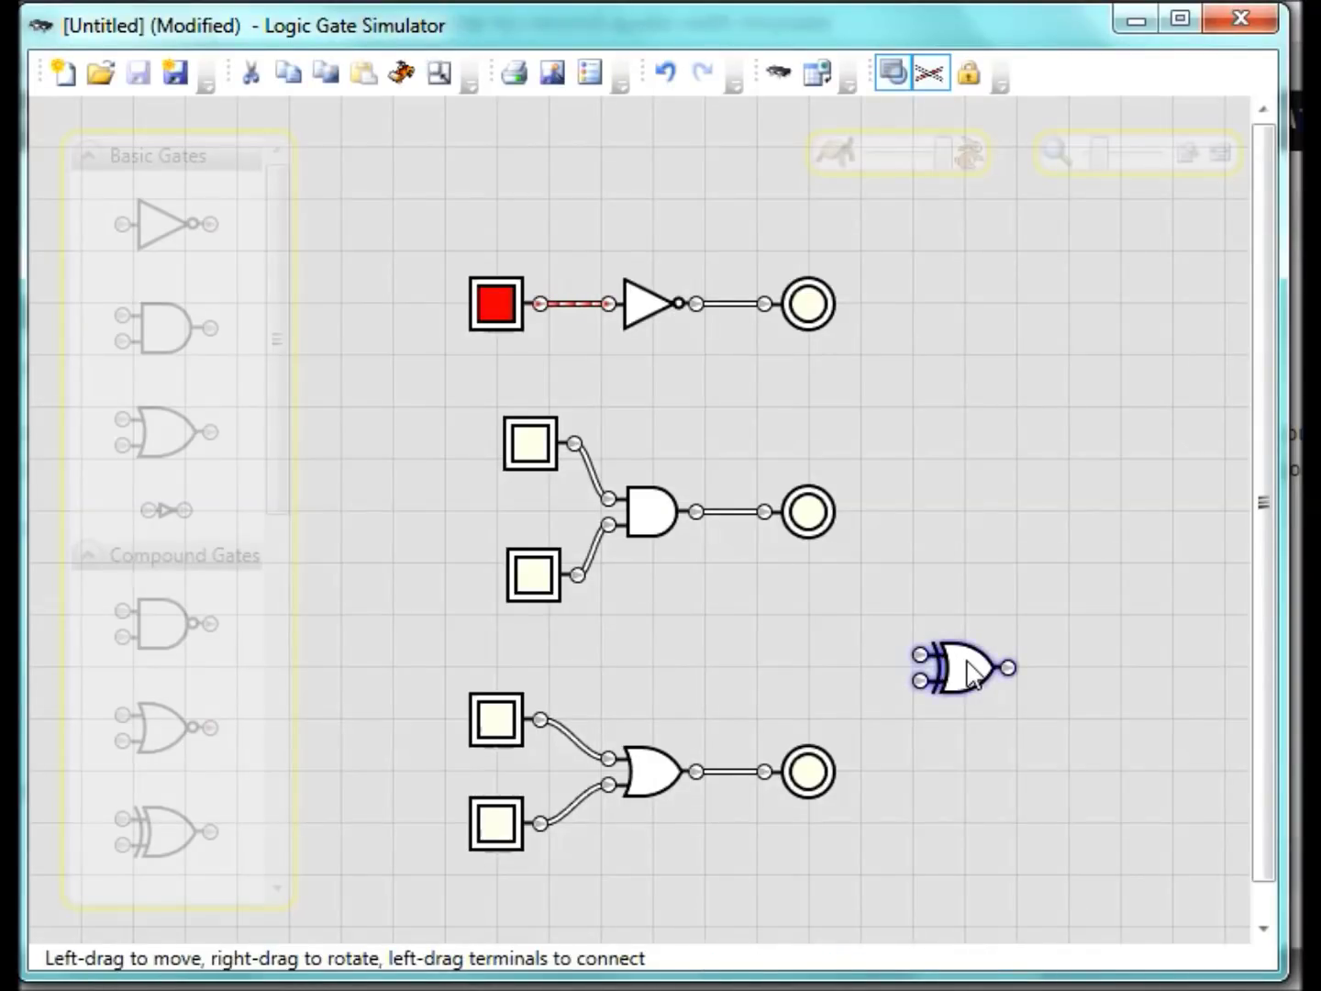
# Delete the XOR gate, the whole OR circuit, and the NOT circuit's bulb and switch.
pyautogui.press('Delete')
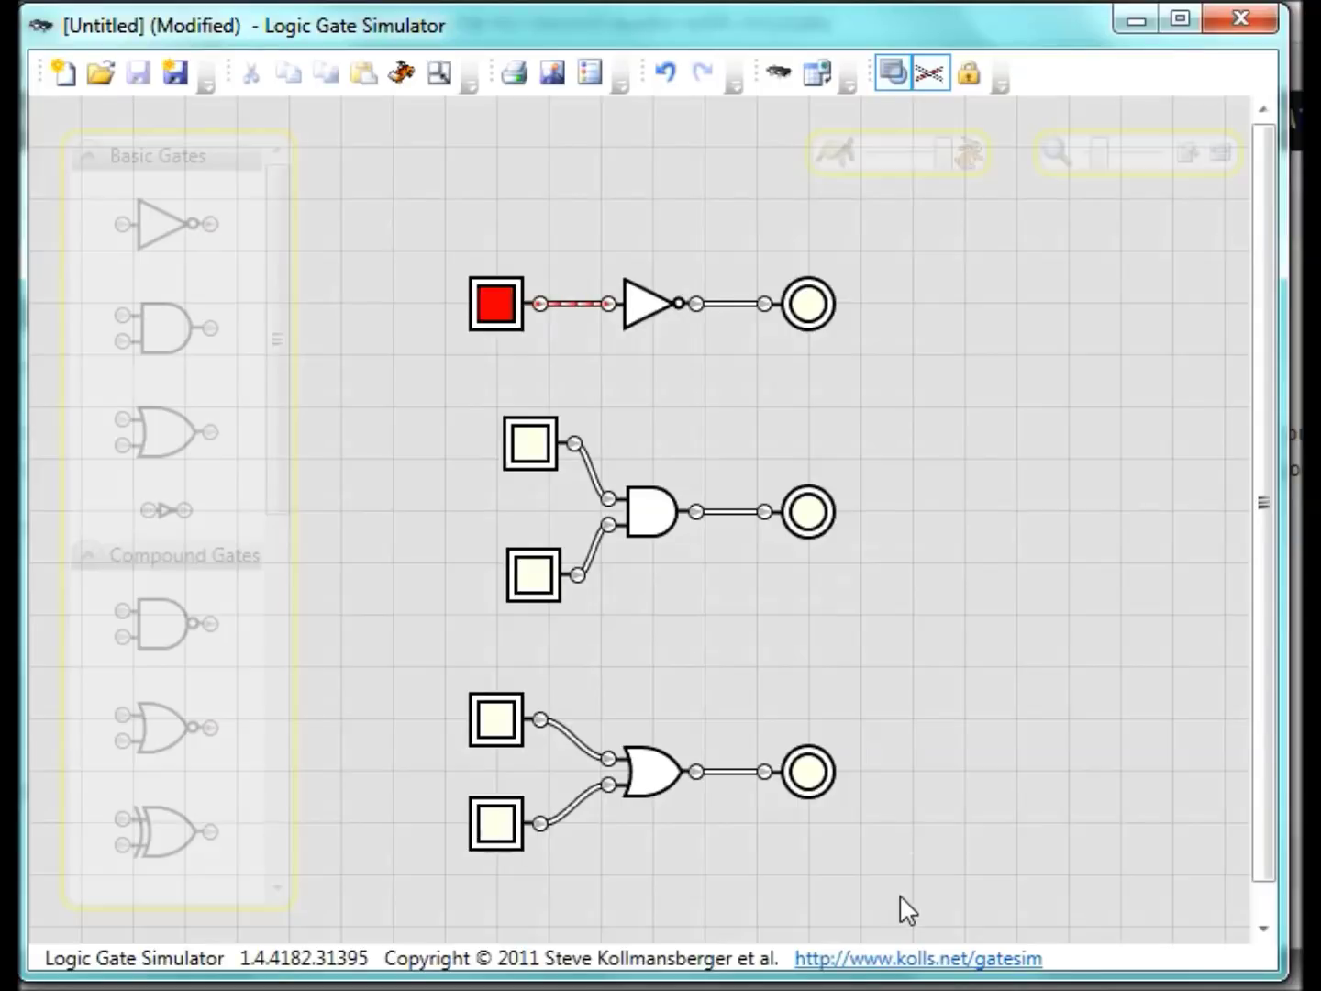
pyautogui.moveTo(907, 911); pyautogui.dragTo(422, 681)
pyautogui.press('Delete')
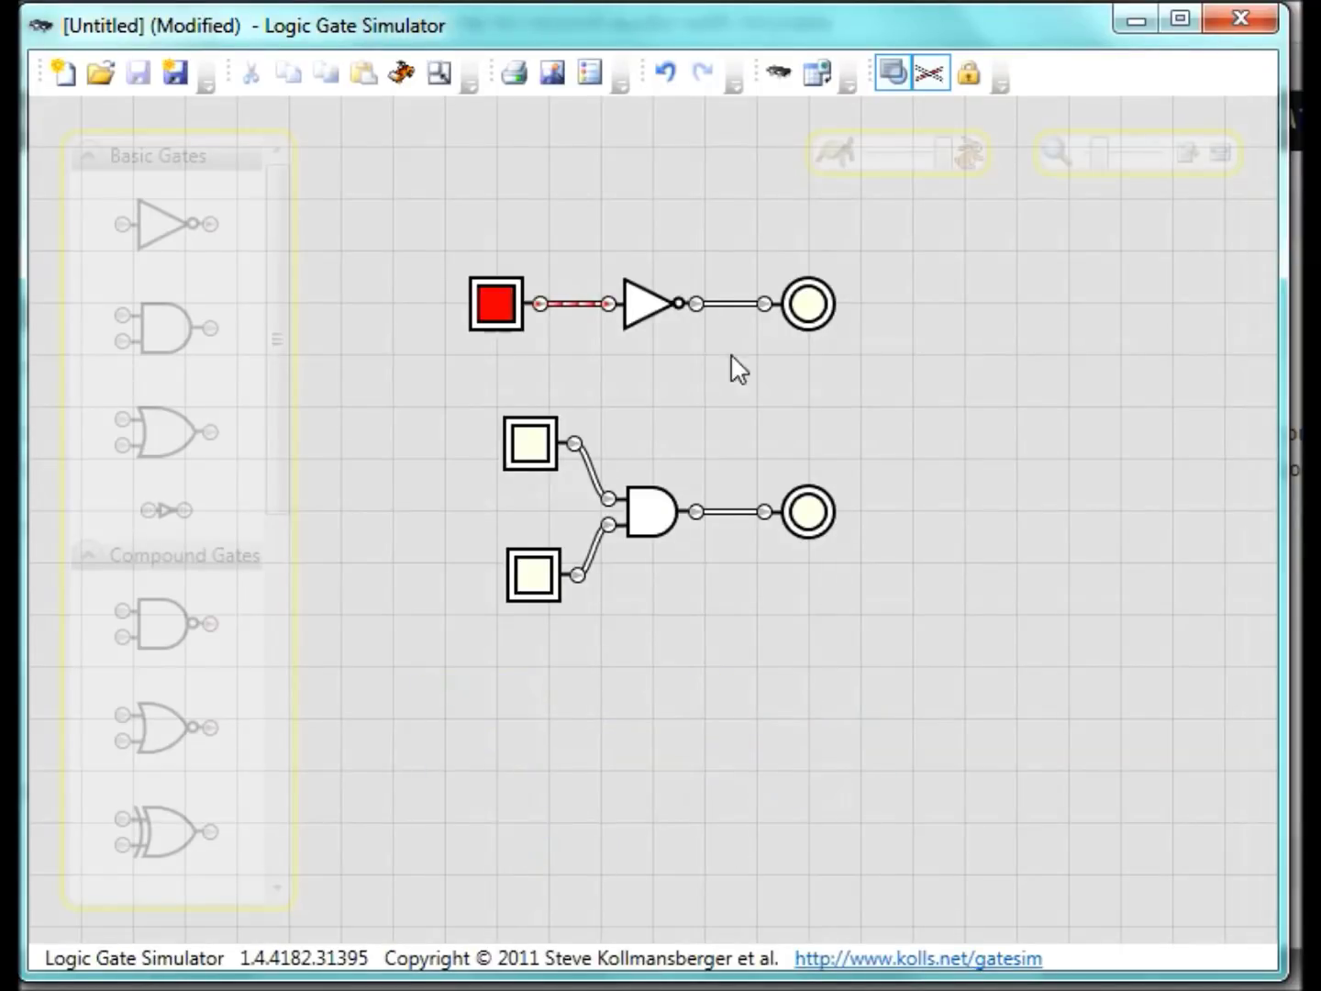
pyautogui.click(814, 306)
pyautogui.press('Delete')
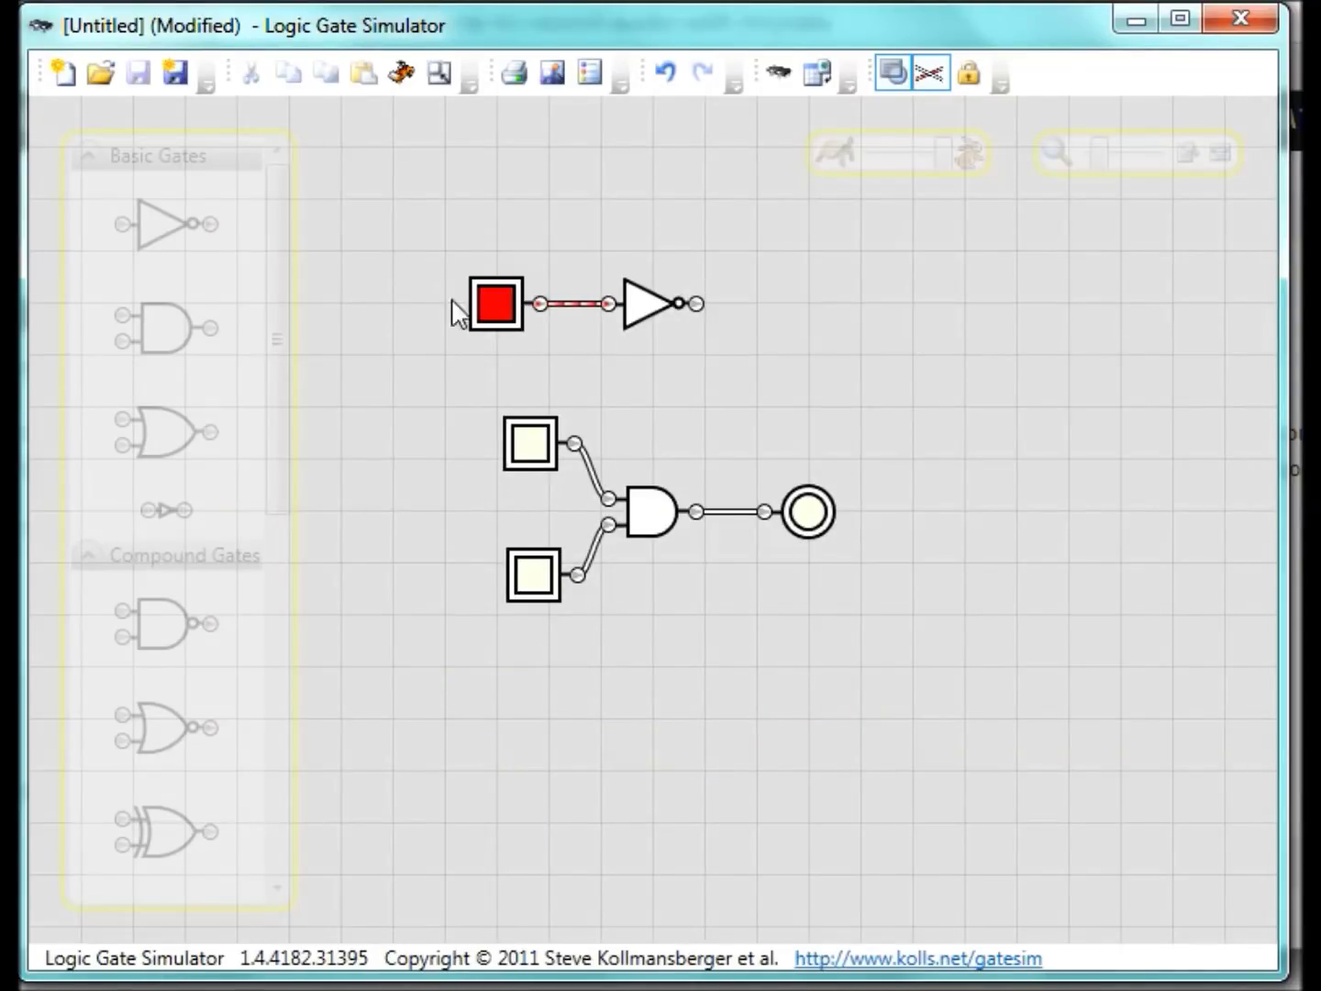
pyautogui.click(496, 303)
pyautogui.press('Delete')
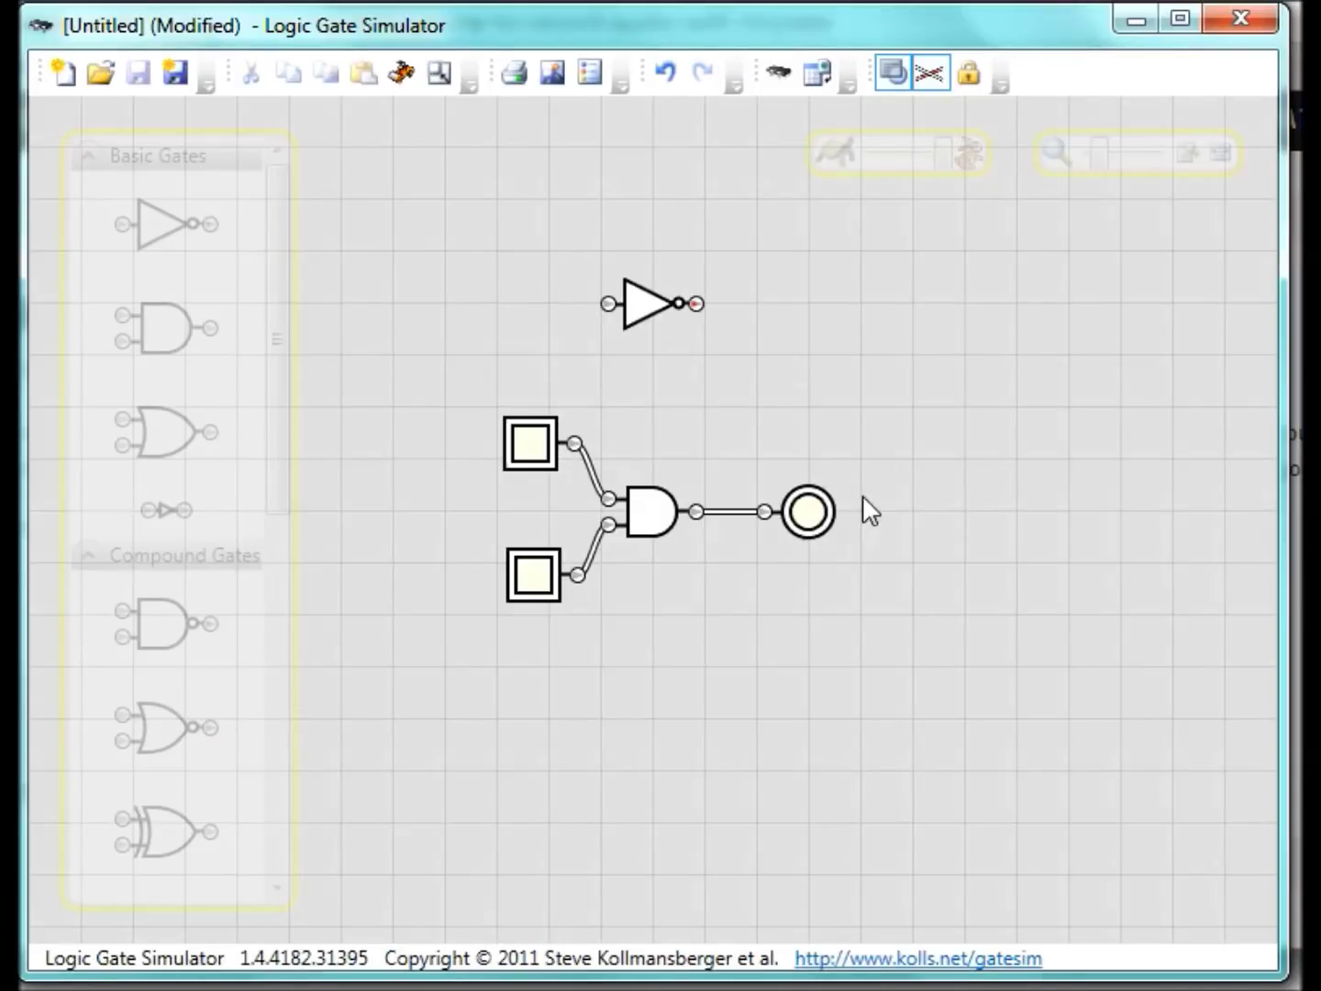
# Insert the NOT gate between the AND gate and the shifted lamp, wiring AND → NOT → lamp.
pyautogui.click(733, 510)
pyautogui.moveTo(791, 512); pyautogui.dragTo(1071, 523)
pyautogui.moveTo(670, 302); pyautogui.dragTo(843, 517)
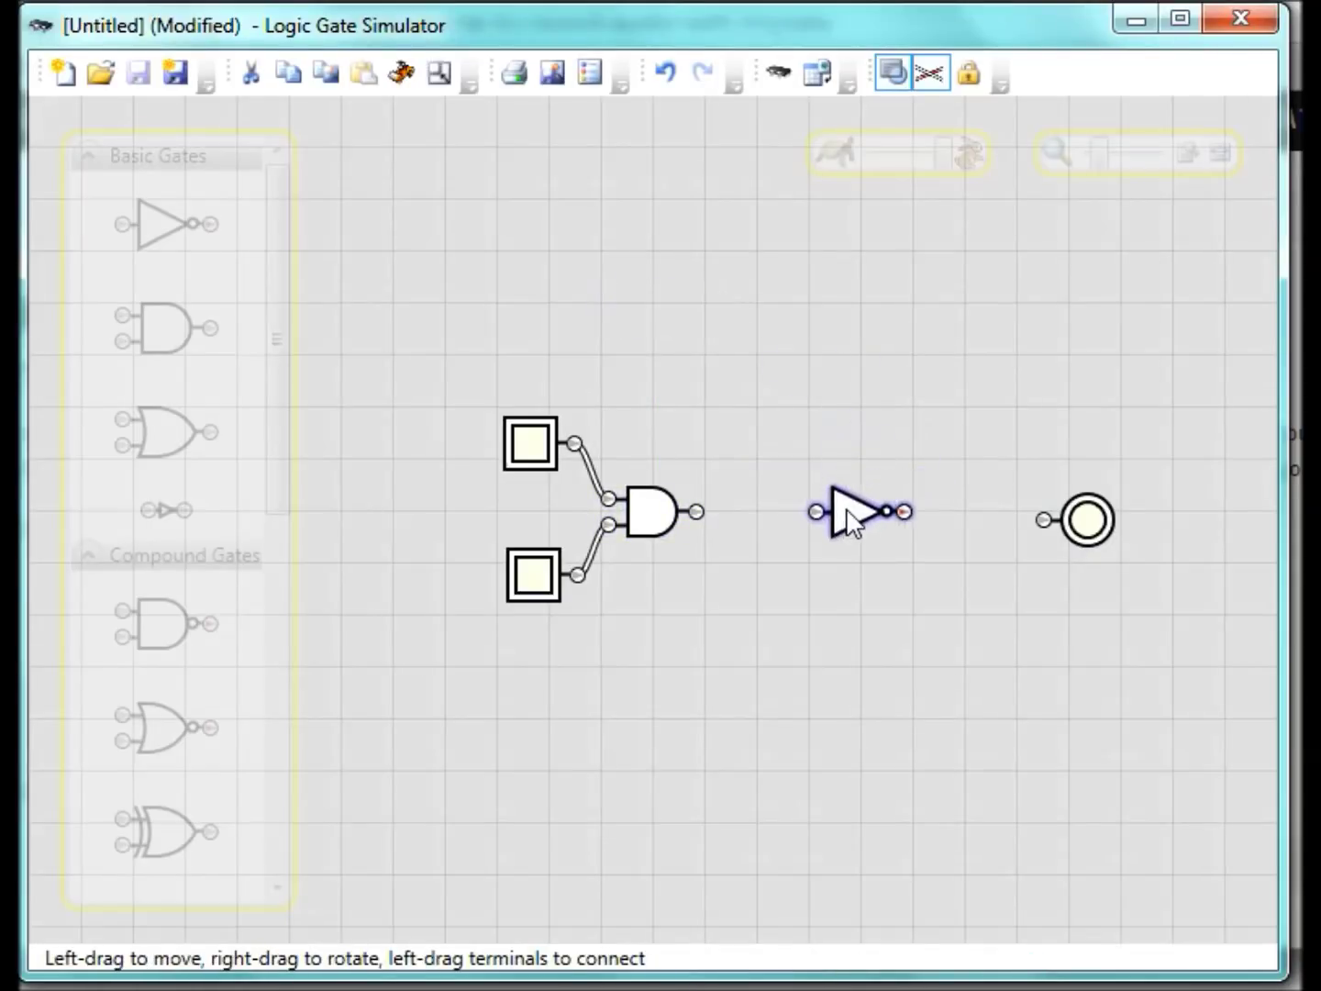
pyautogui.moveTo(697, 511); pyautogui.dragTo(815, 511)
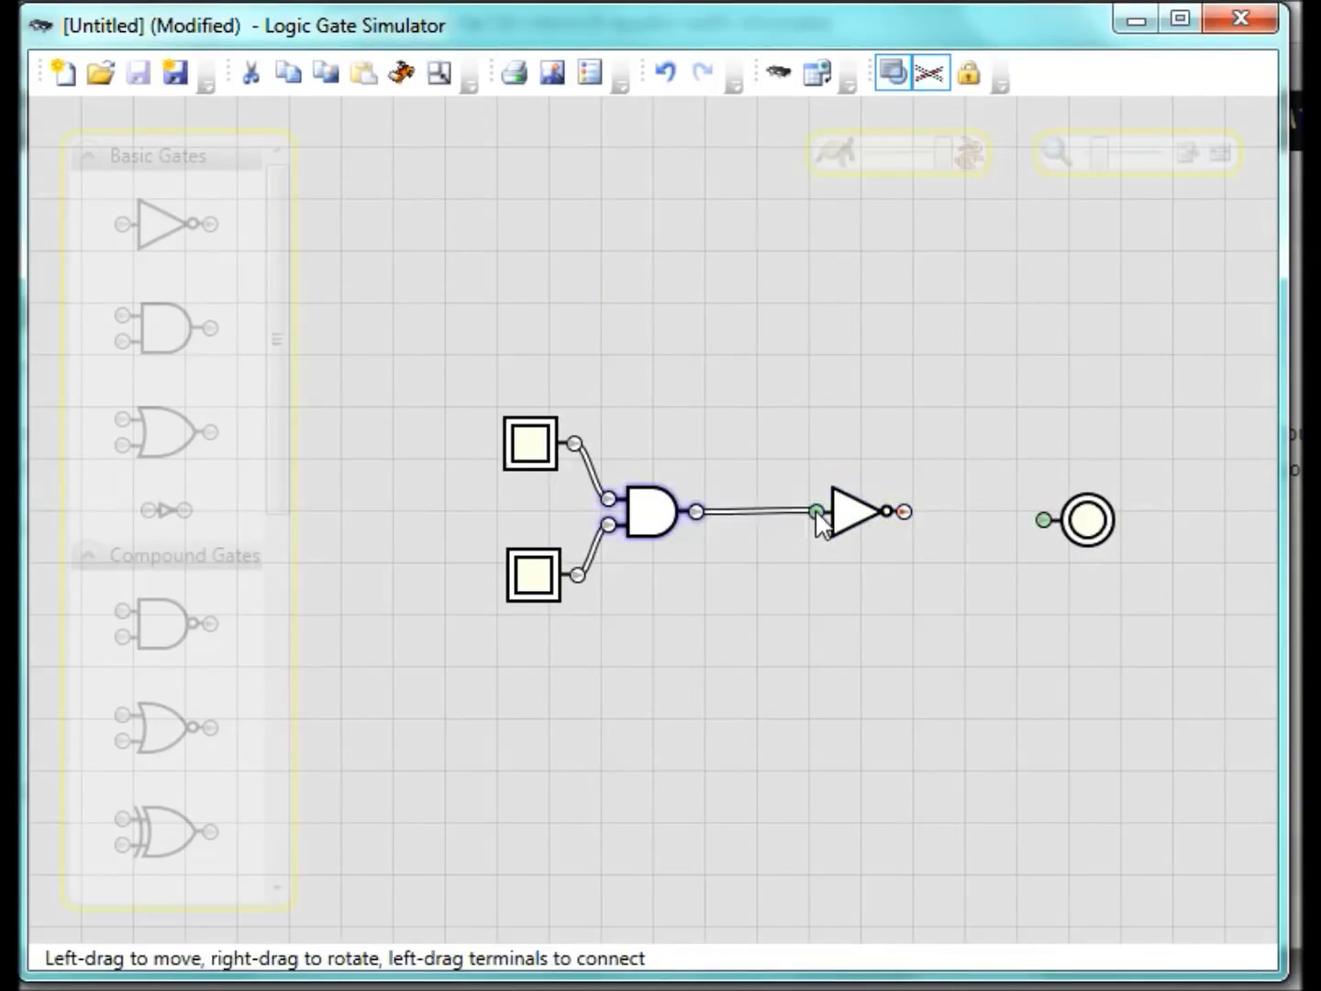
pyautogui.moveTo(904, 511); pyautogui.dragTo(1039, 529)
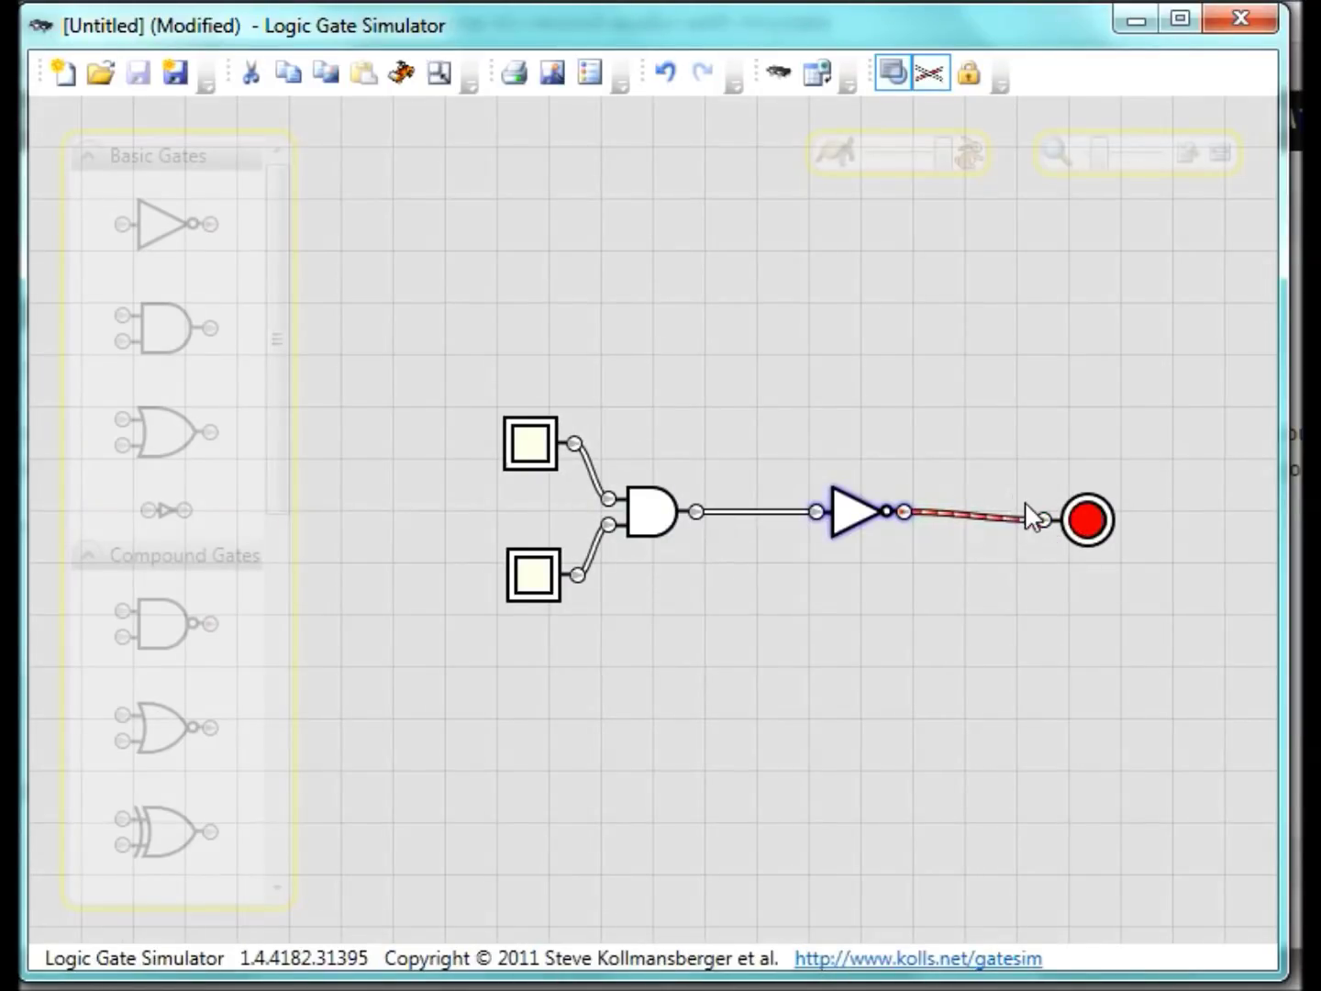
pyautogui.click(527, 447)
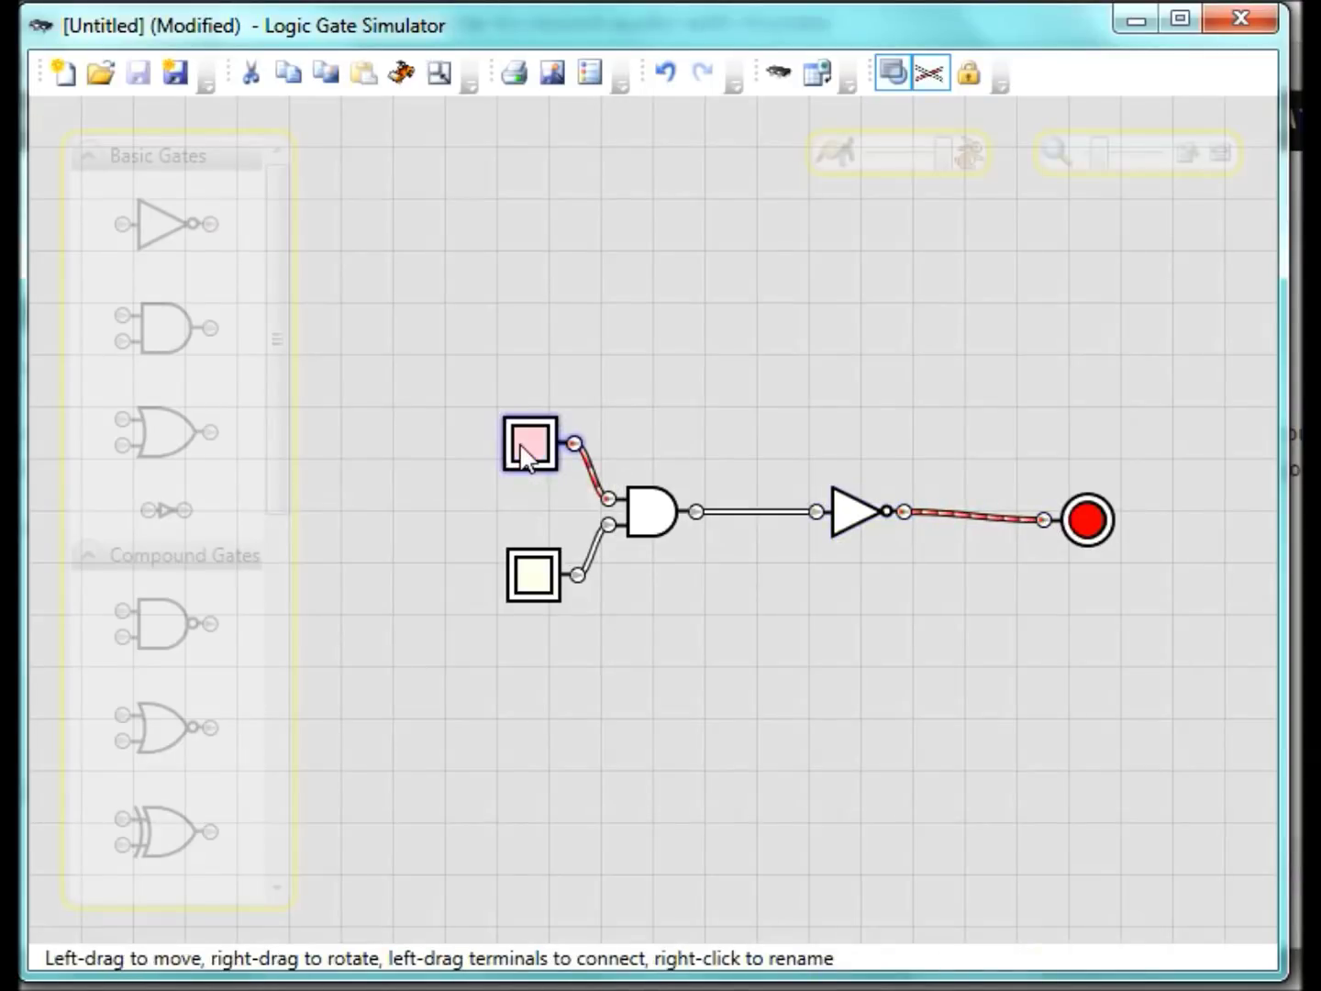
pyautogui.click(533, 580)
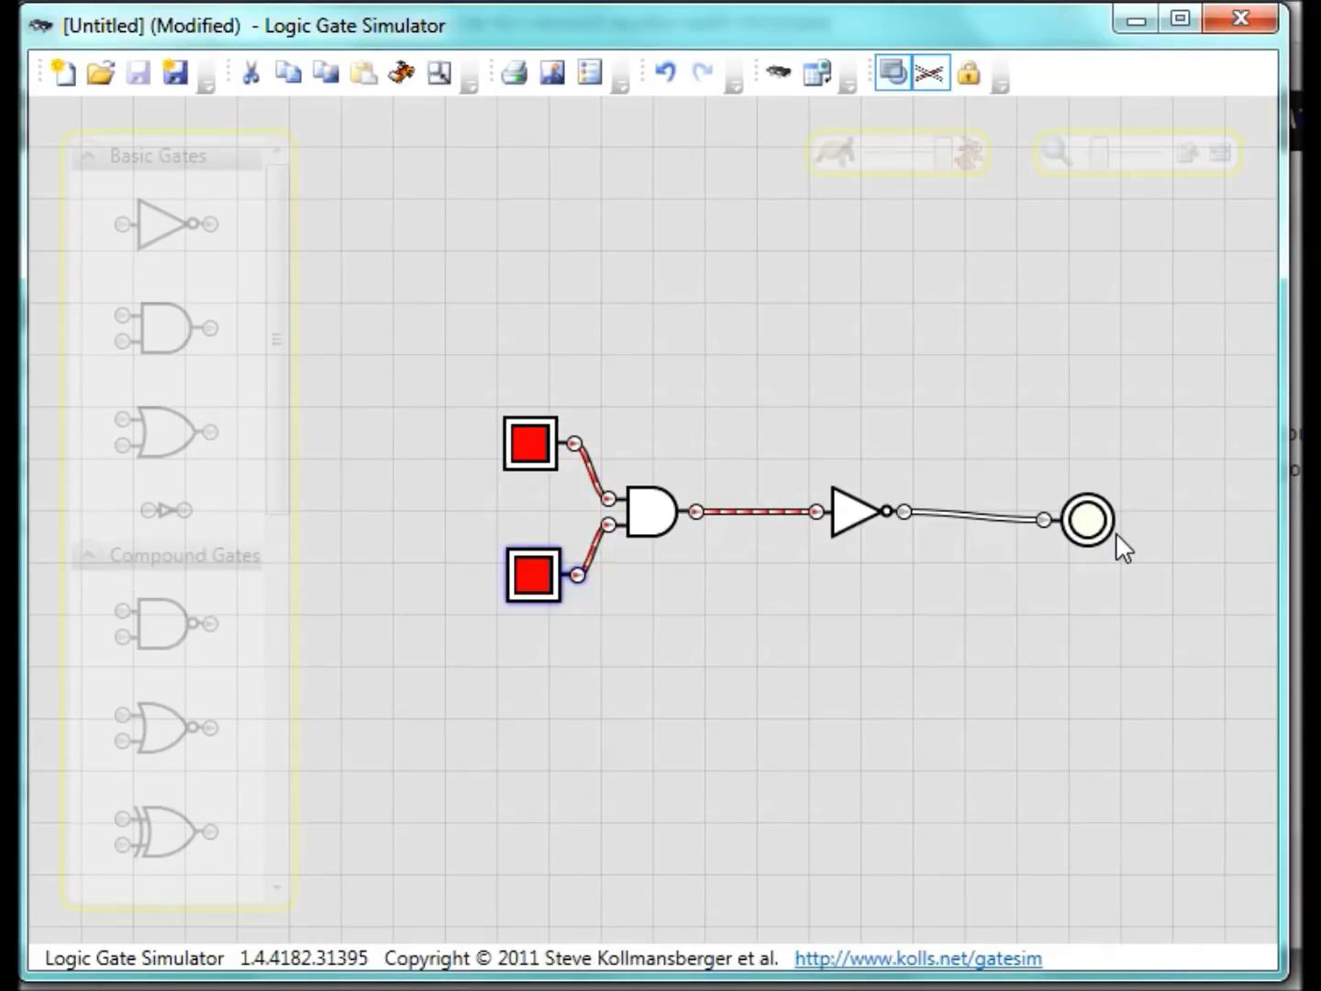
pyautogui.click(535, 456)
pyautogui.click(548, 593)
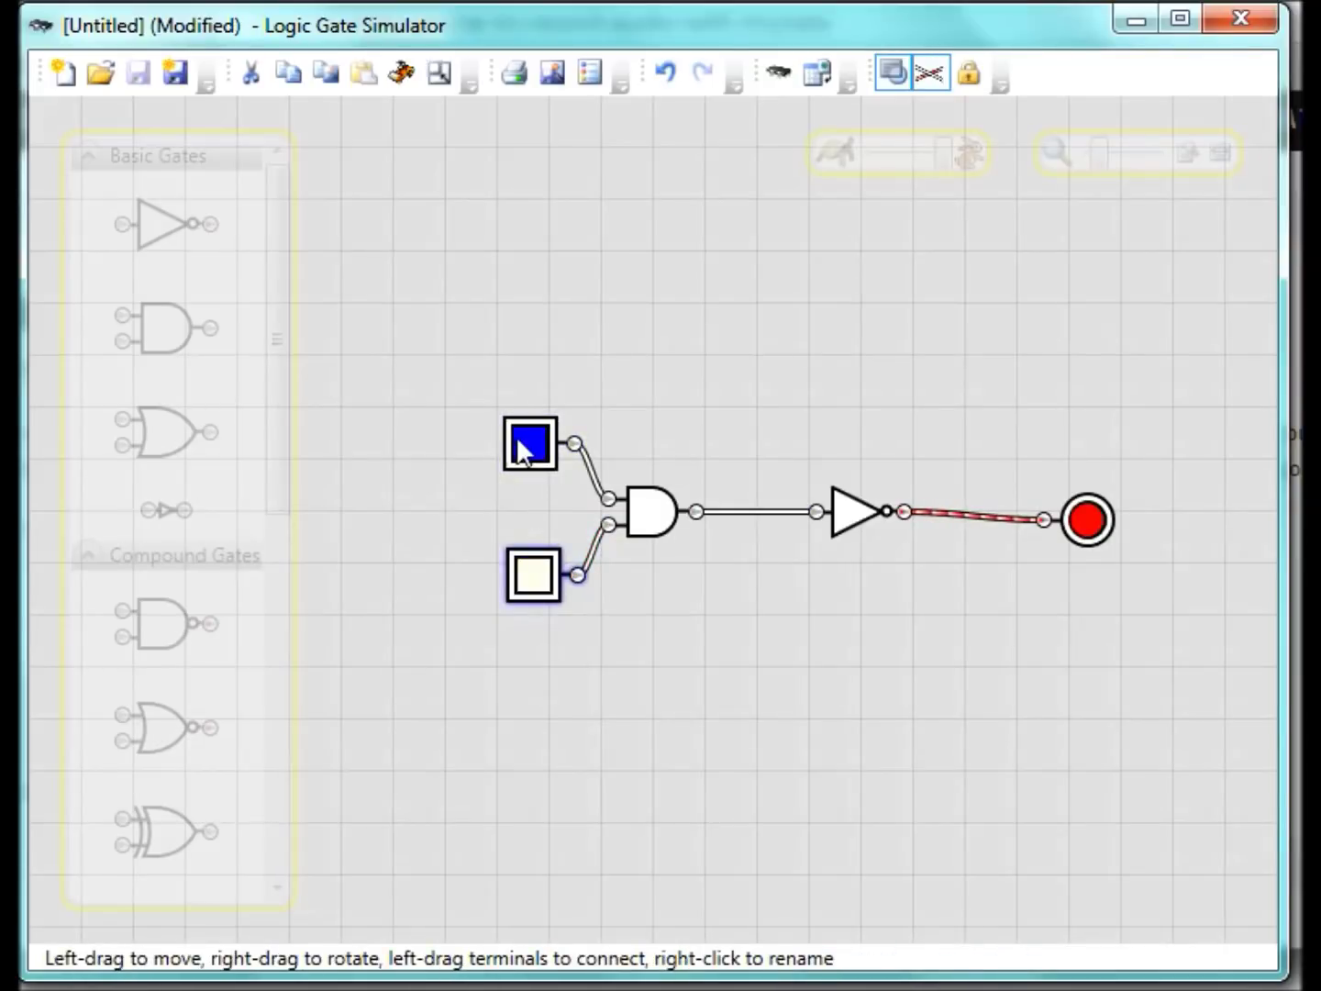